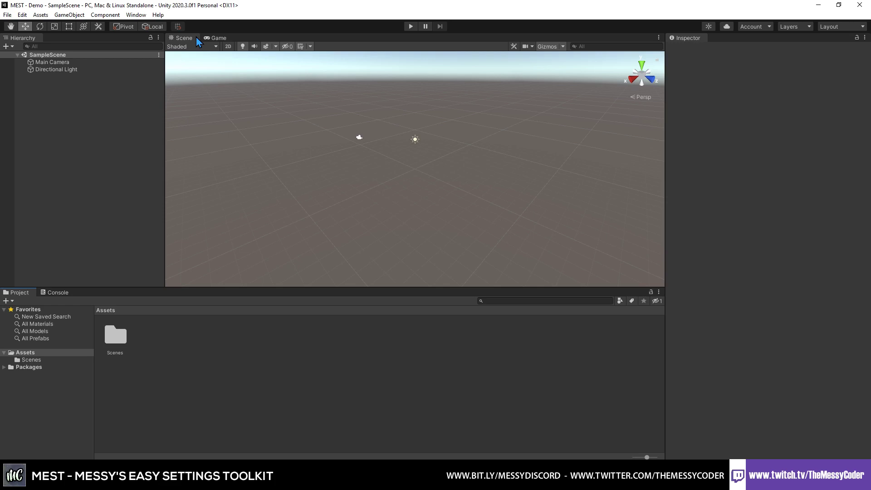
Step: Install Post Processing 3.0.3 from the Unity Registry list in the Package Manager
click(145, 15)
click(170, 98)
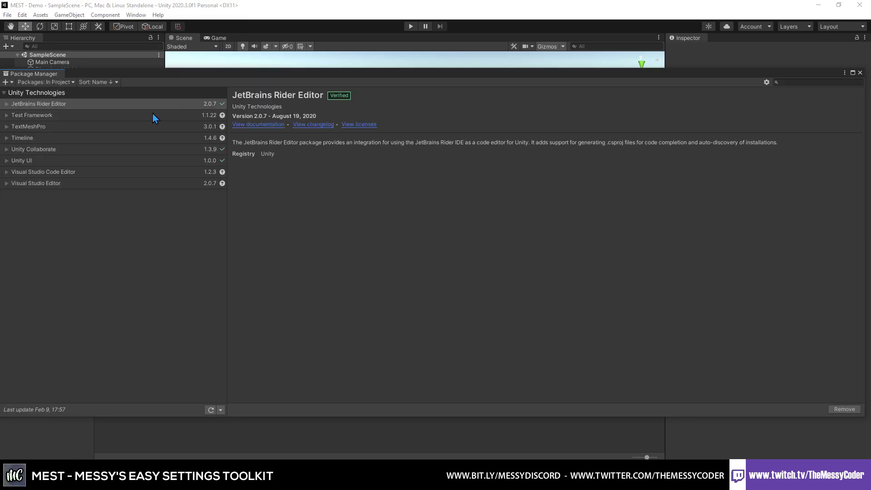
click(58, 82)
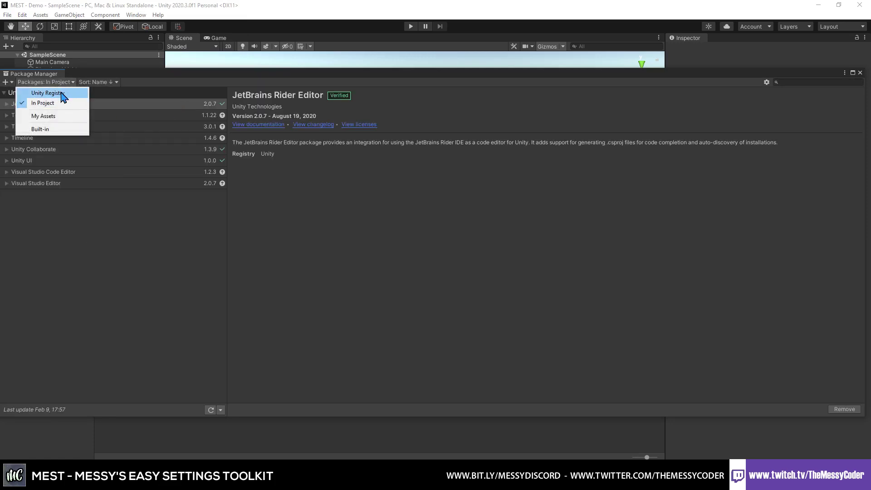
click(61, 91)
scroll(107, 218, down, 8)
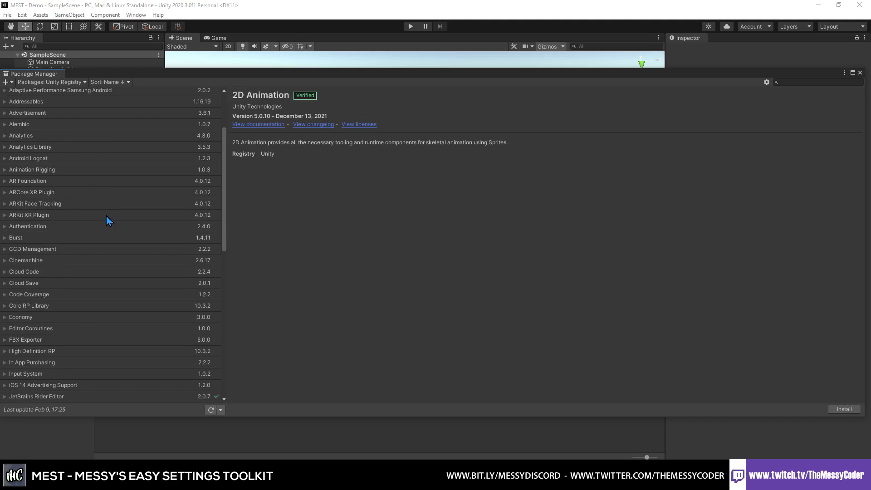
scroll(94, 228, down, 7)
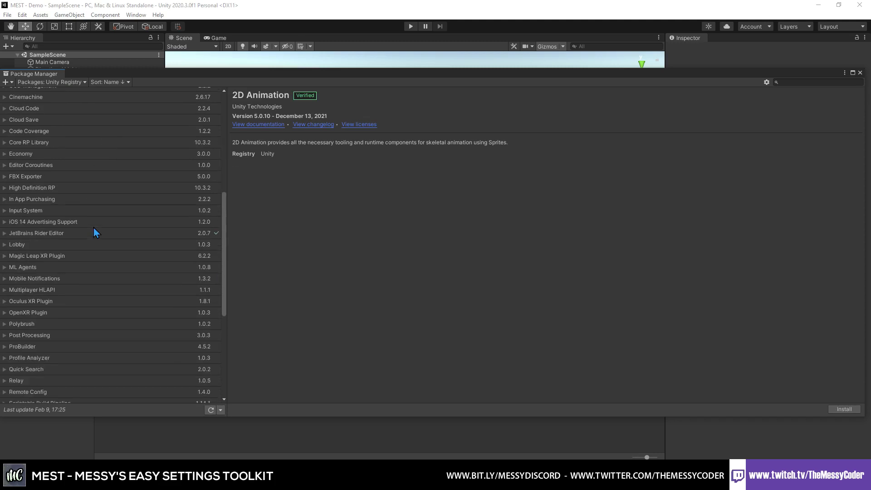
click(61, 227)
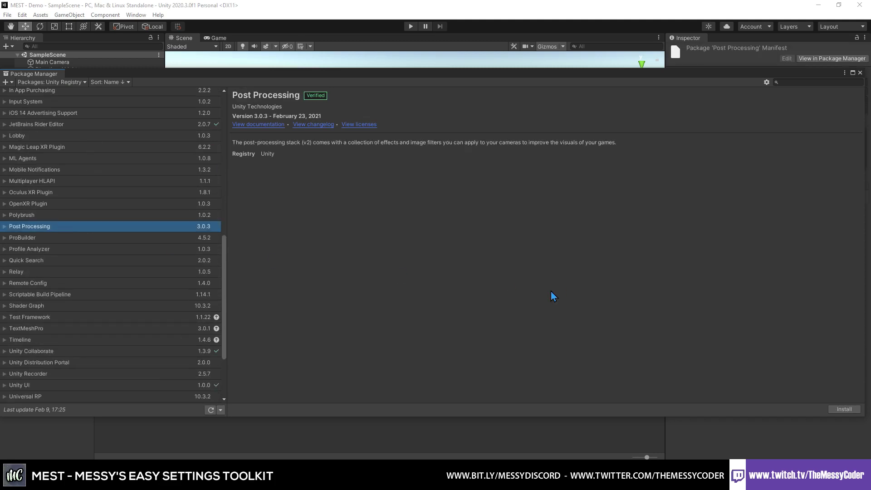
click(844, 410)
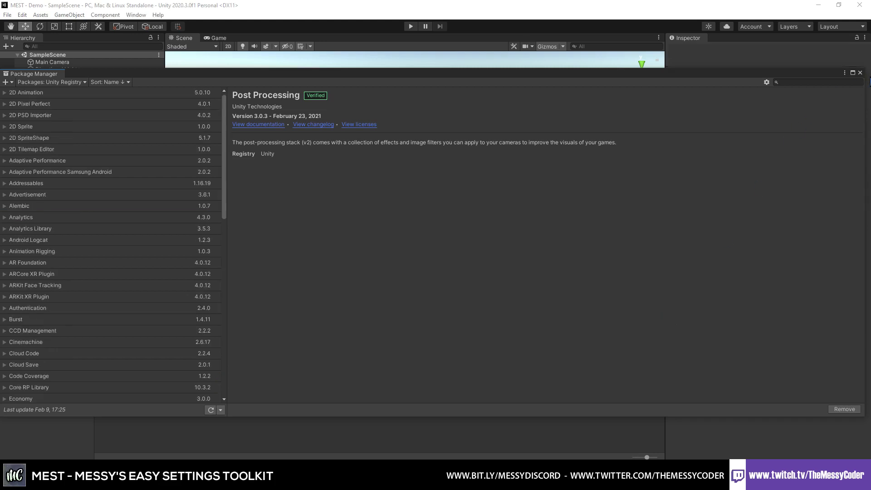
Step: Close the Package Manager and import all TMP Essential Resources
click(860, 72)
click(136, 14)
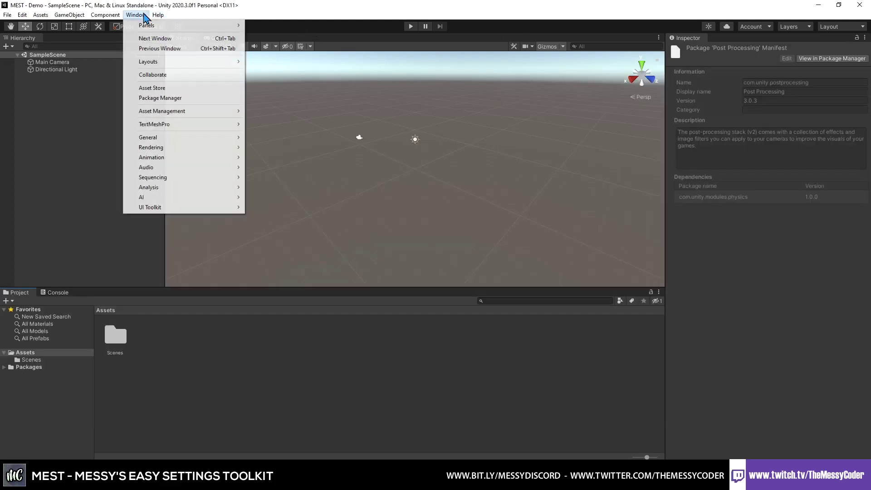
mouse_move(202, 129)
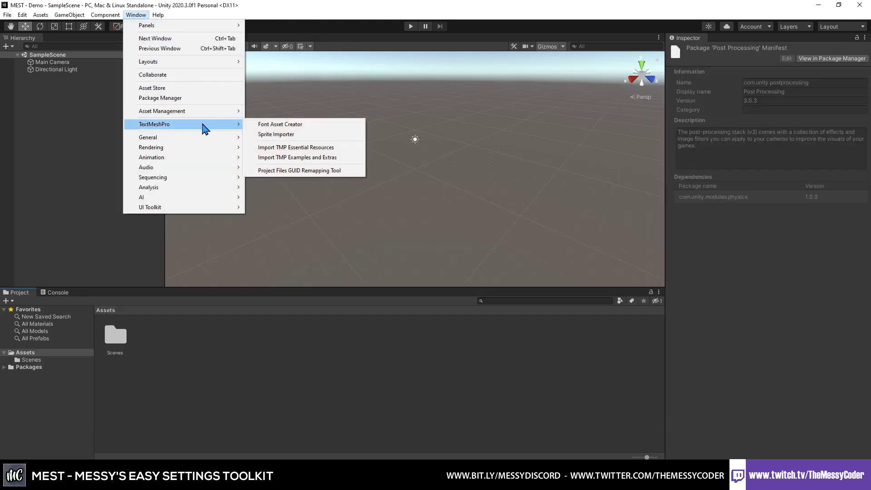
click(329, 148)
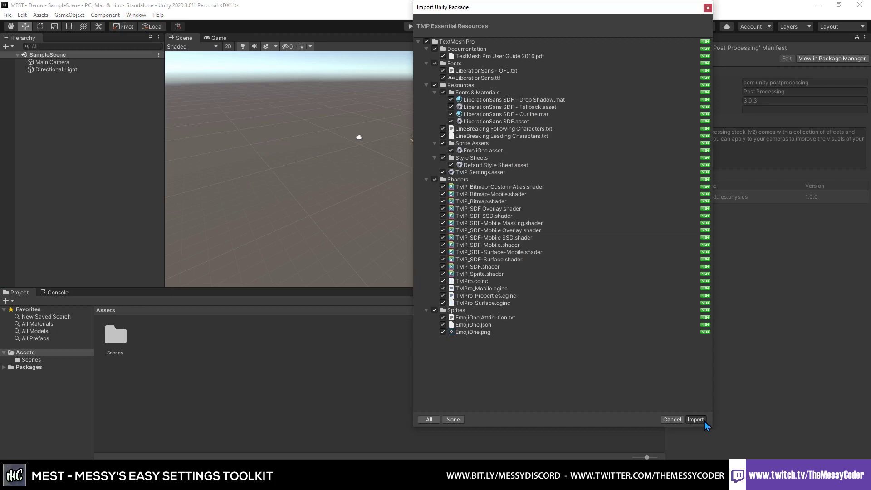
click(700, 420)
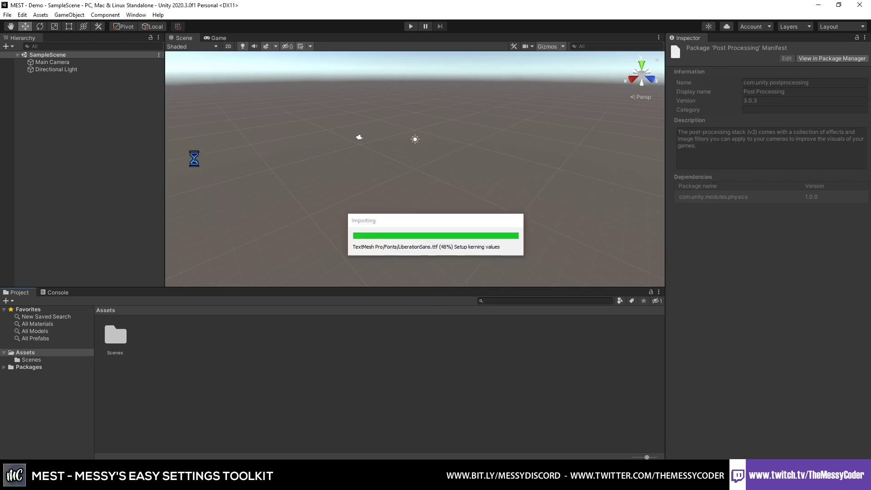
Step: Import all of the TMP Examples and Extras
click(136, 15)
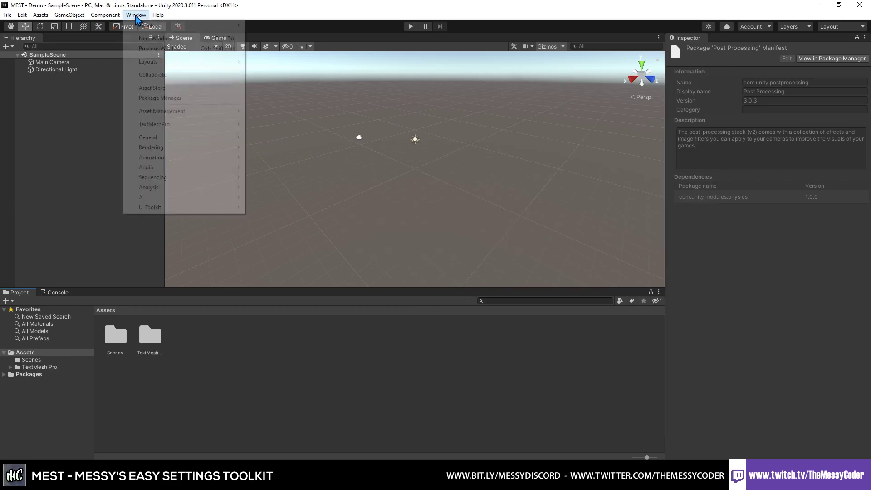
mouse_move(192, 126)
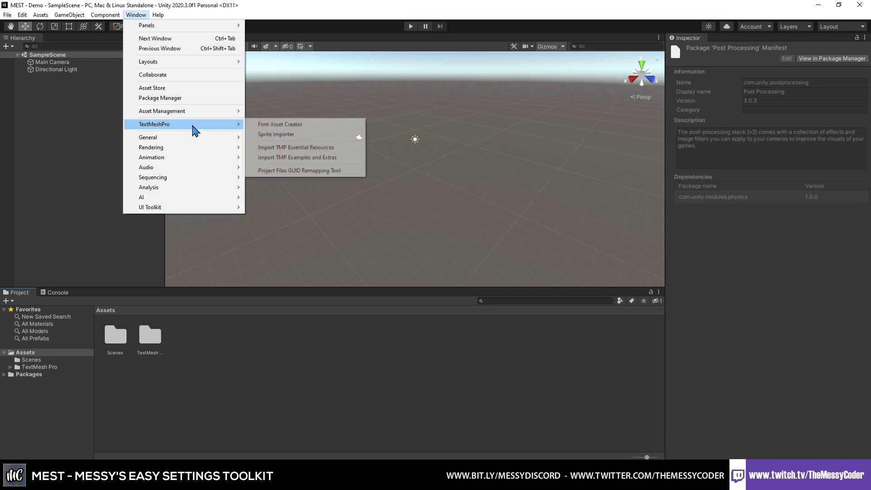
click(314, 157)
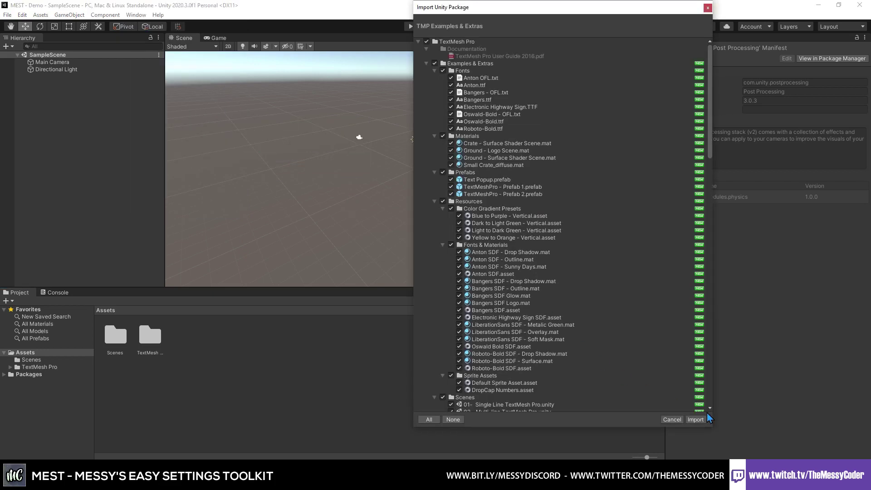
click(696, 420)
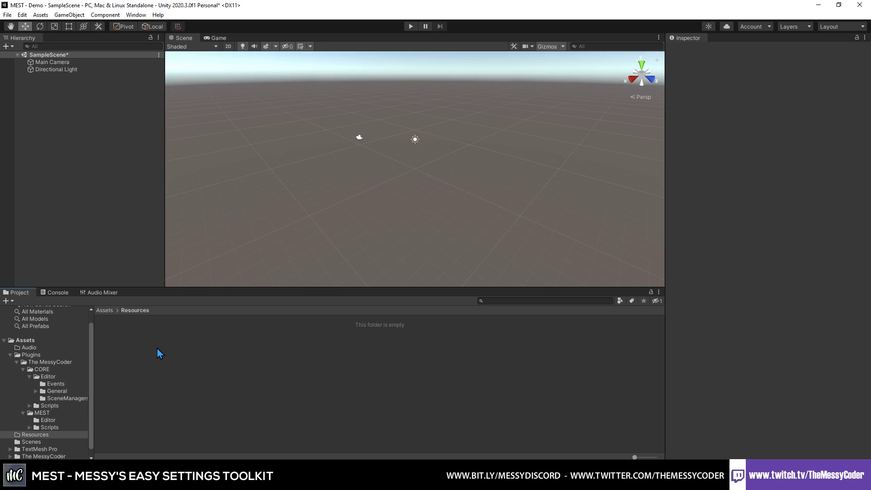
Step: Create a MEST Settings Manager asset in Resources named Funkyname
right_click(150, 350)
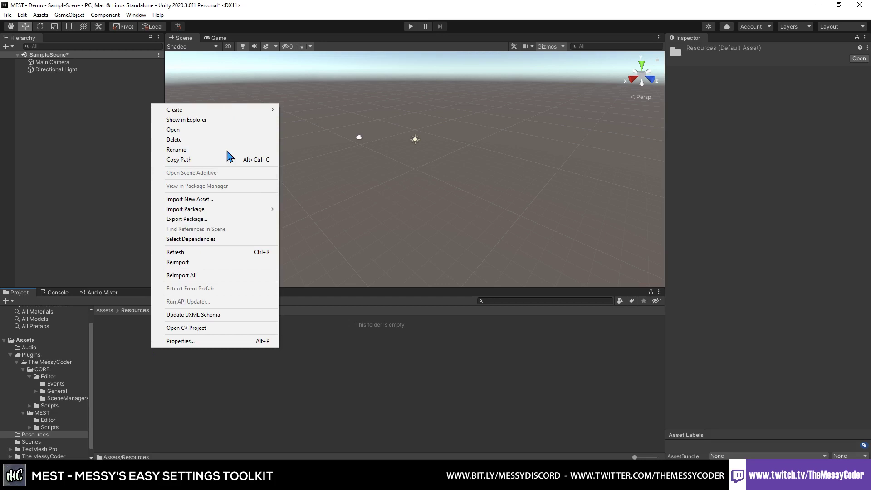
mouse_move(233, 110)
mouse_move(381, 113)
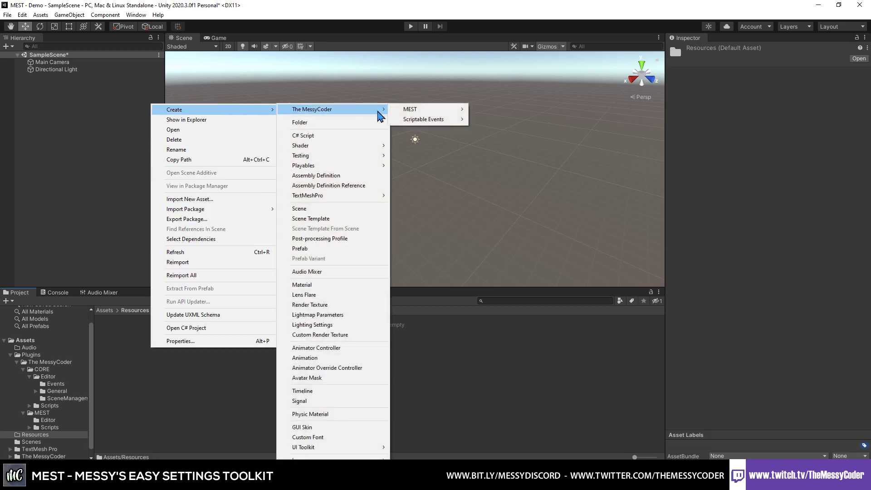
mouse_move(415, 114)
click(497, 114)
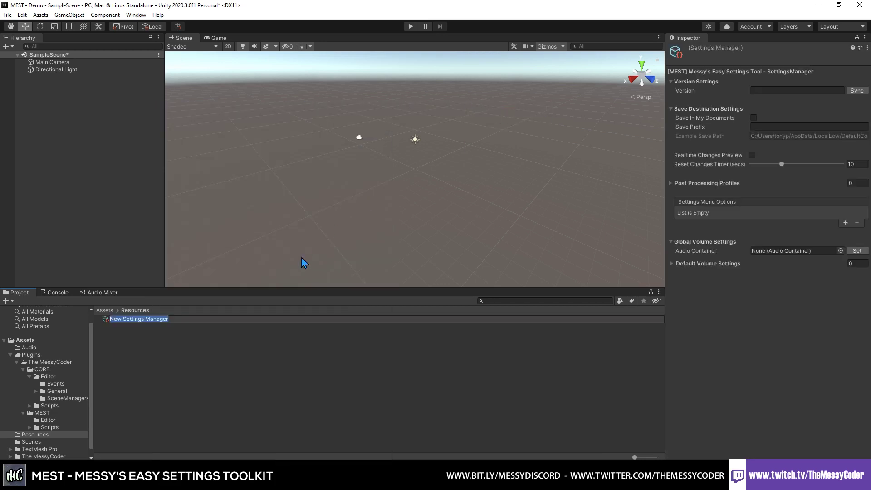
text(Funky)
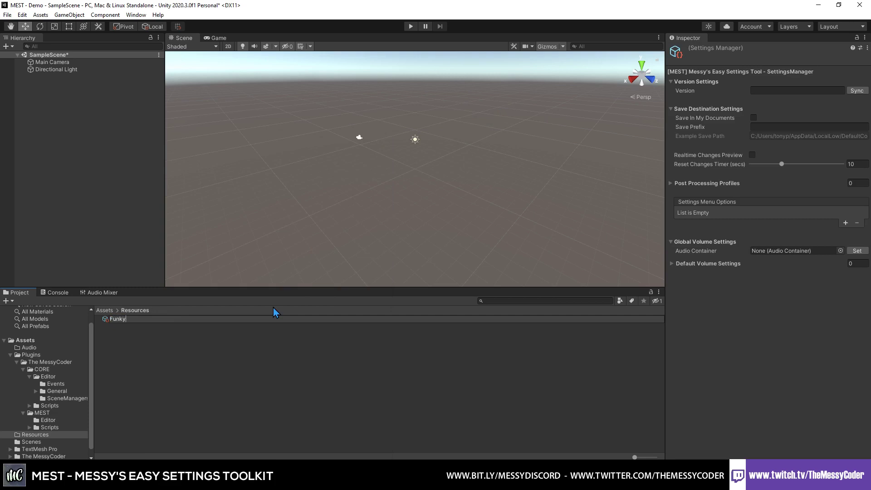
text(name)
key(Return)
Step: Create a MEST Audio Container asset in Resources named AudioContainer
right_click(129, 356)
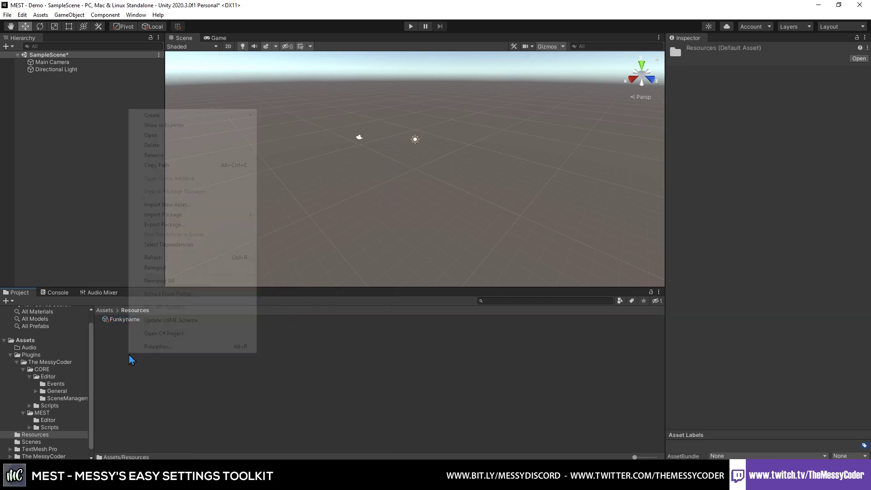
mouse_move(191, 118)
mouse_move(319, 117)
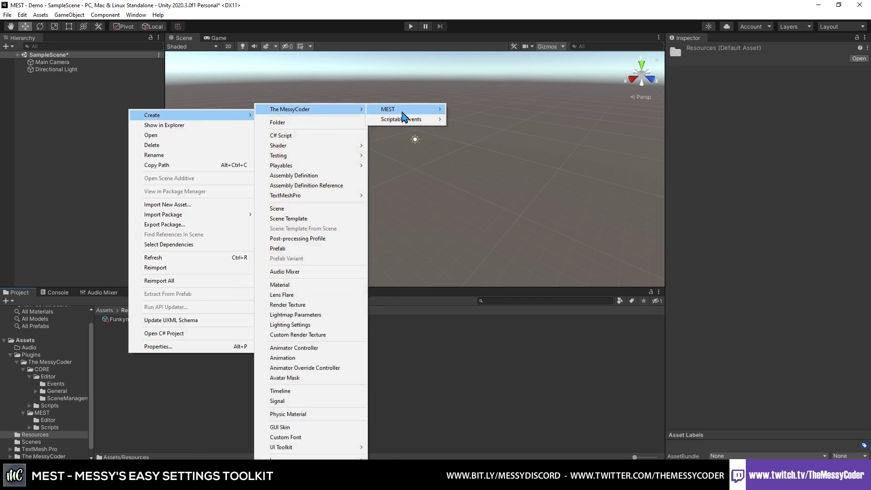
mouse_move(405, 117)
click(489, 120)
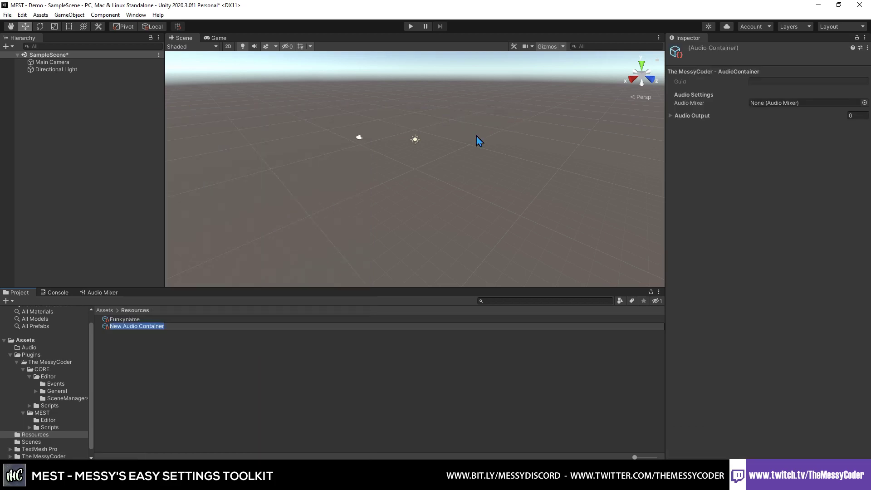
text(AudioContainer)
key(Return)
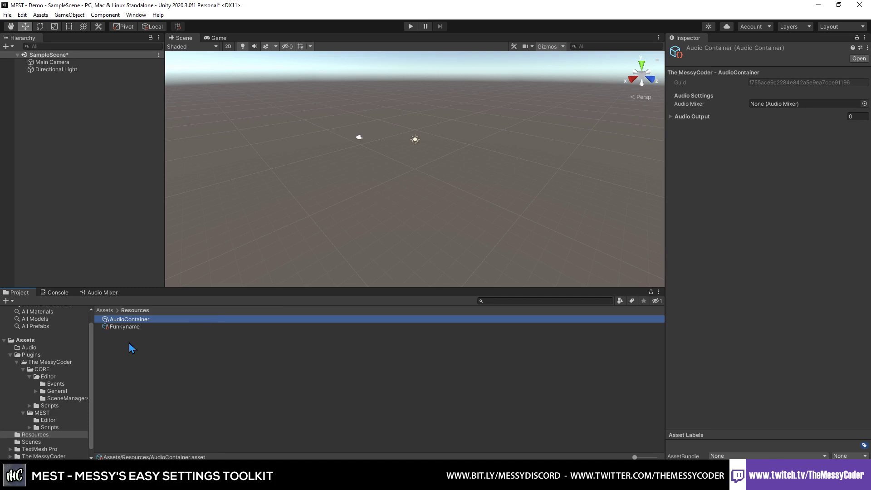
Step: Create an Audio Mixer named AudioMixer in the Audio folder and open it
click(25, 348)
right_click(143, 366)
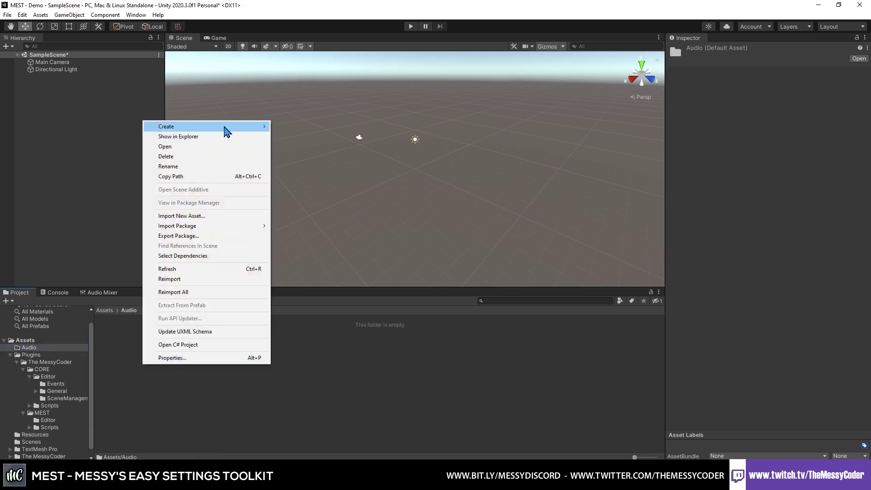
mouse_move(224, 130)
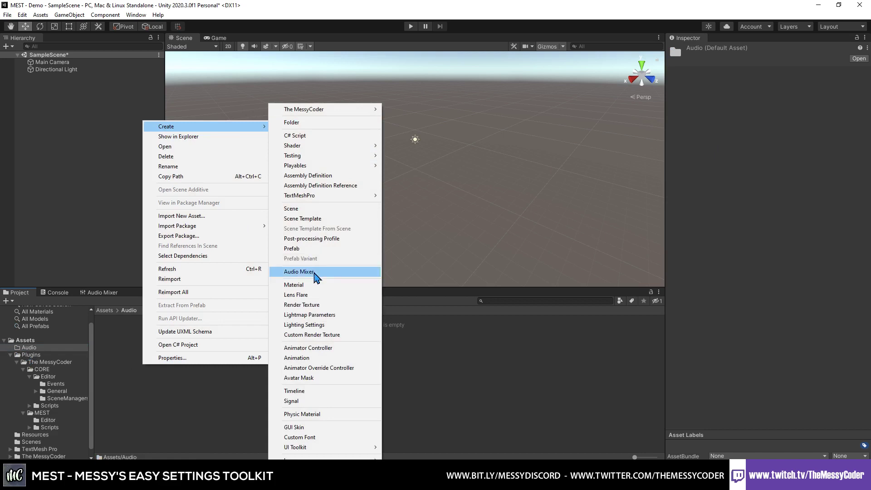
click(315, 272)
text(Au)
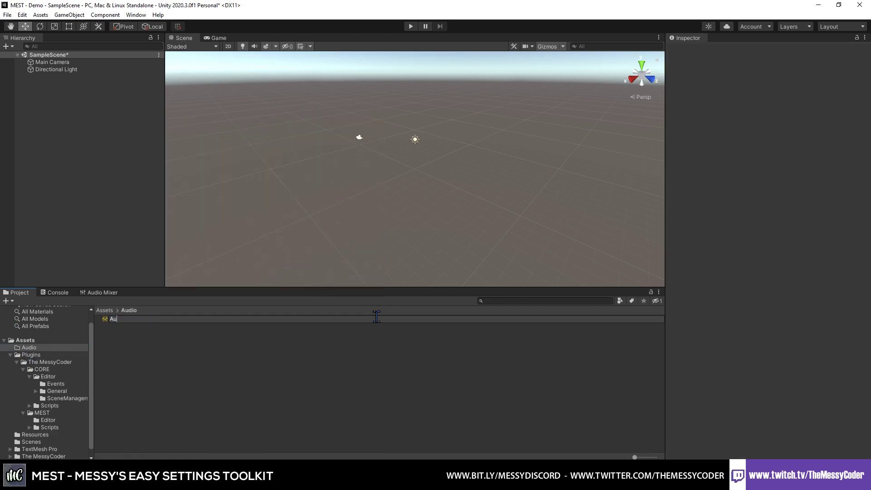
text(dioMixer)
key(Return)
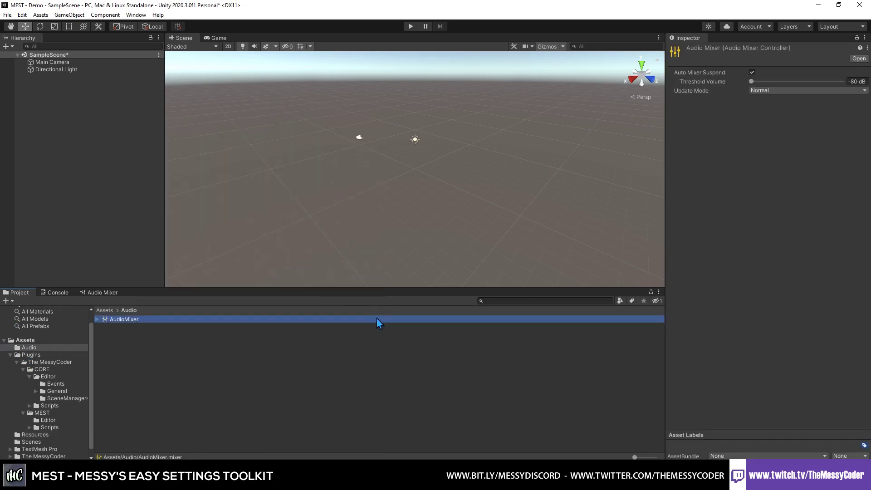
double_click(377, 319)
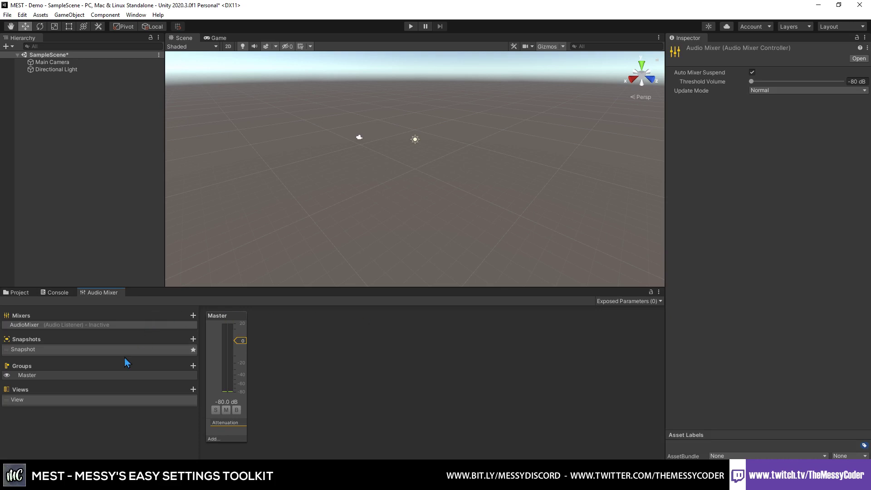
Step: Add Music, FX and Chat groups under the Master group
click(67, 375)
click(193, 366)
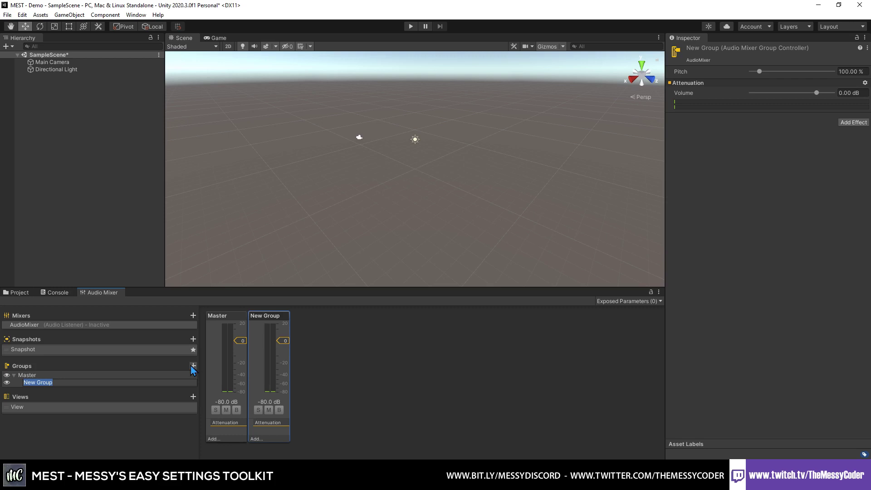
text(Music)
key(Return)
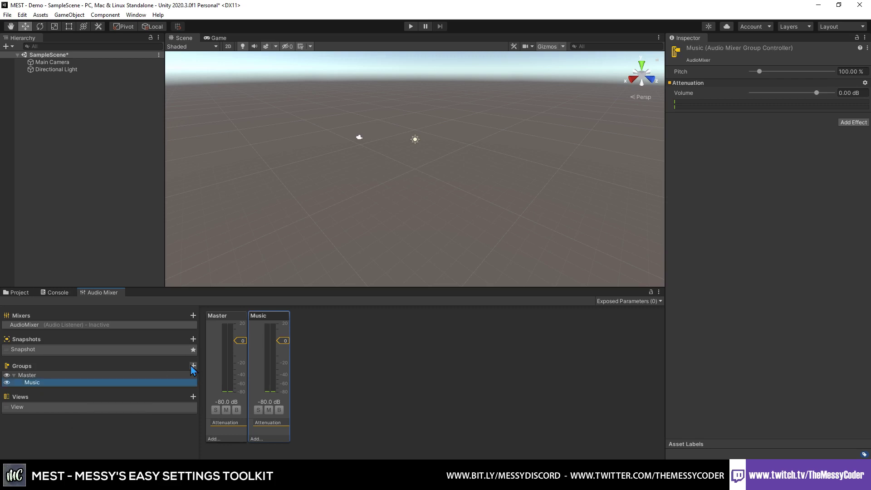
click(181, 375)
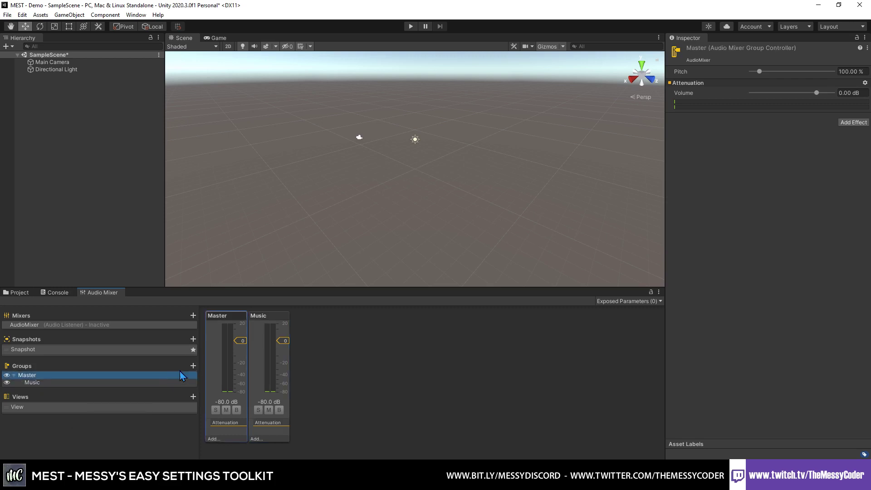
click(194, 366)
text(FX)
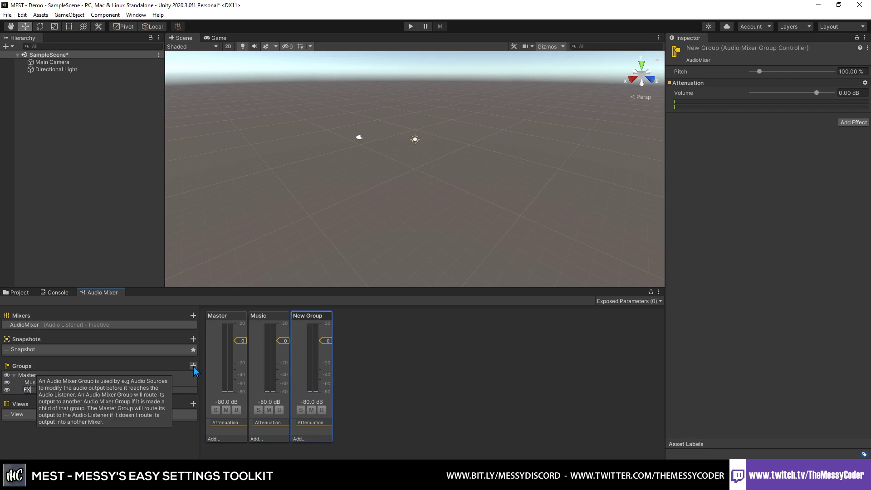
key(Return)
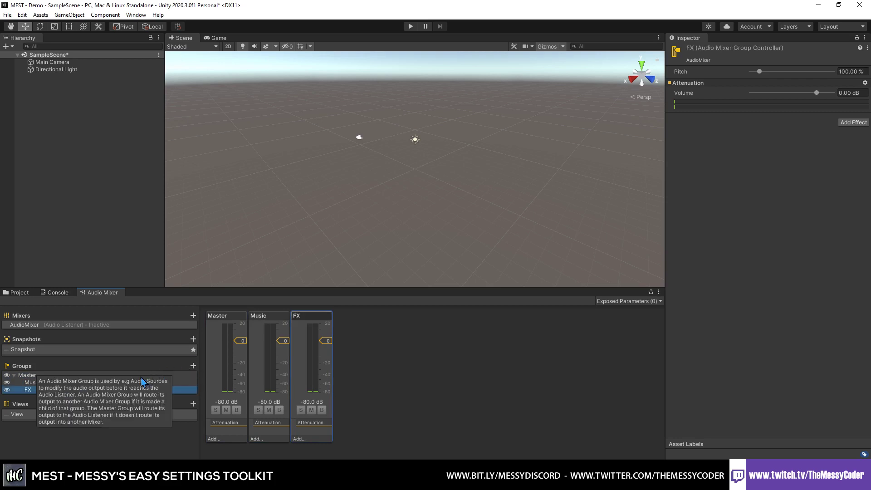
click(142, 376)
click(193, 366)
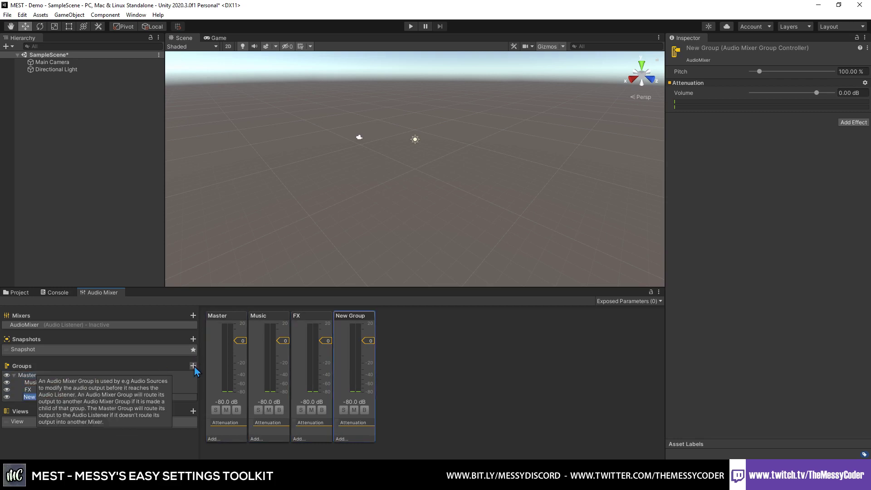
text(Chat)
key(Return)
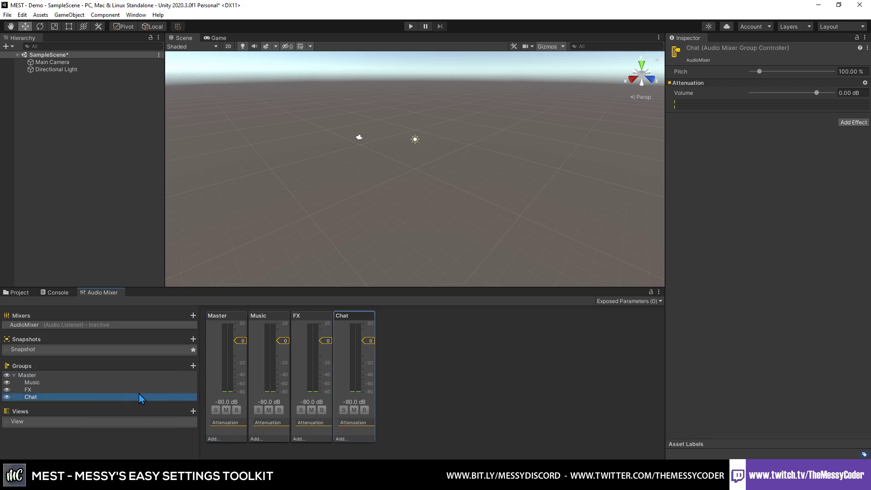
Step: Rename the Chat group to Voice and add an Ambient group under Master
double_click(42, 398)
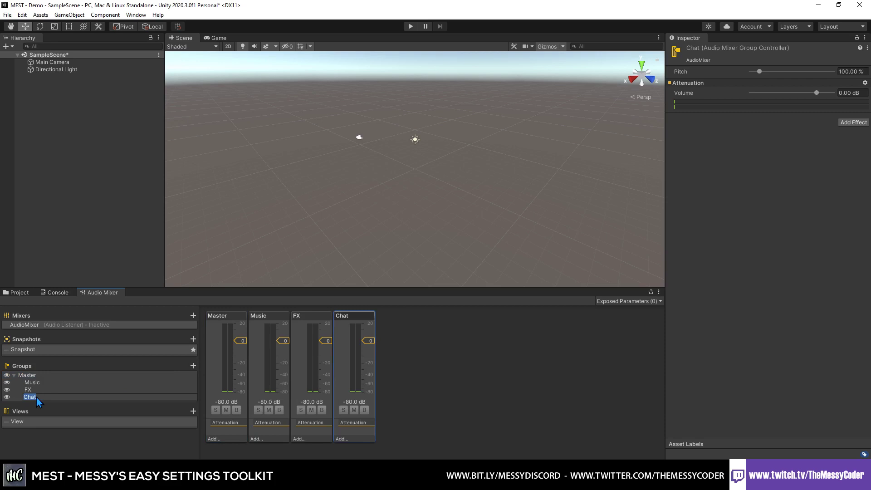
text(Voice)
key(Return)
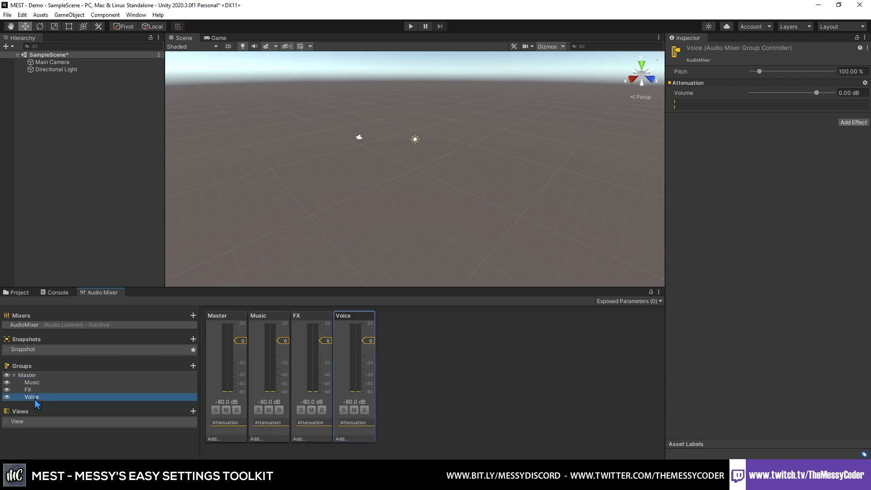
click(39, 376)
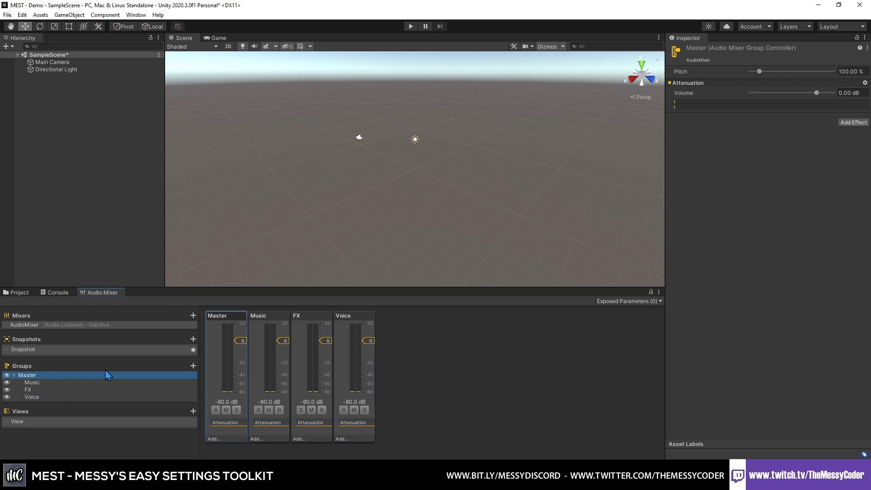
click(193, 366)
text(Am)
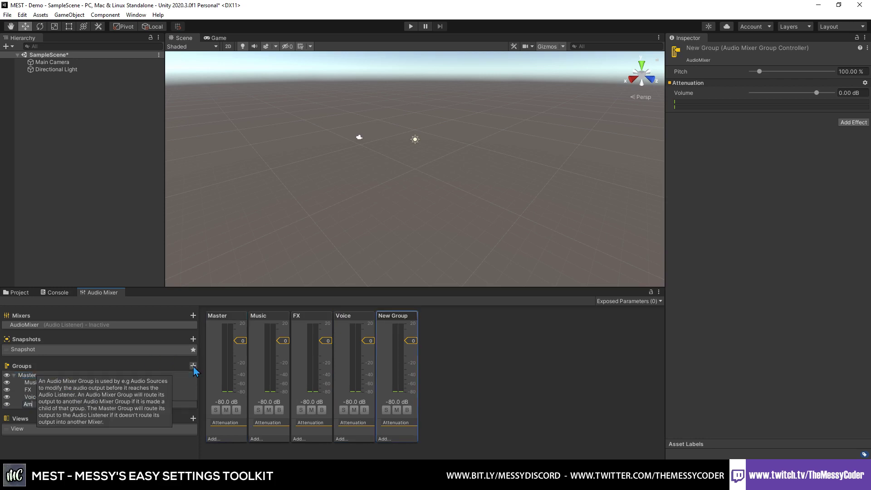
text(bient)
key(Return)
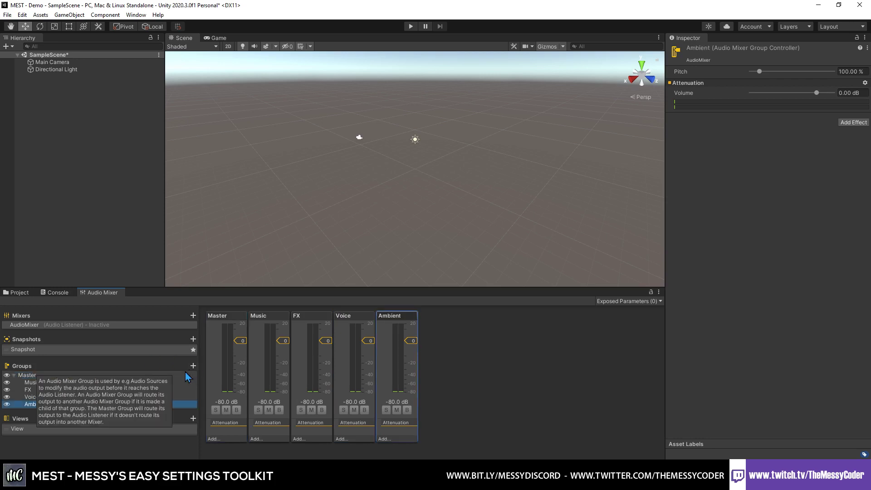
click(147, 384)
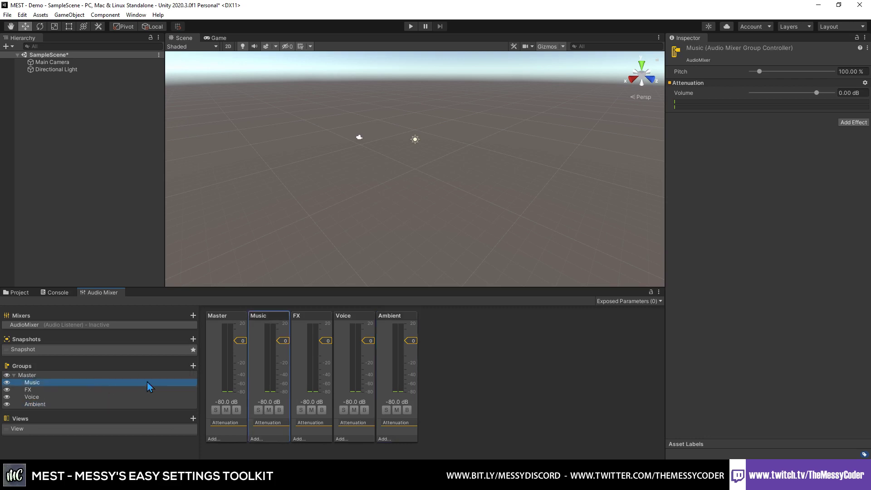
click(232, 321)
right_click(699, 91)
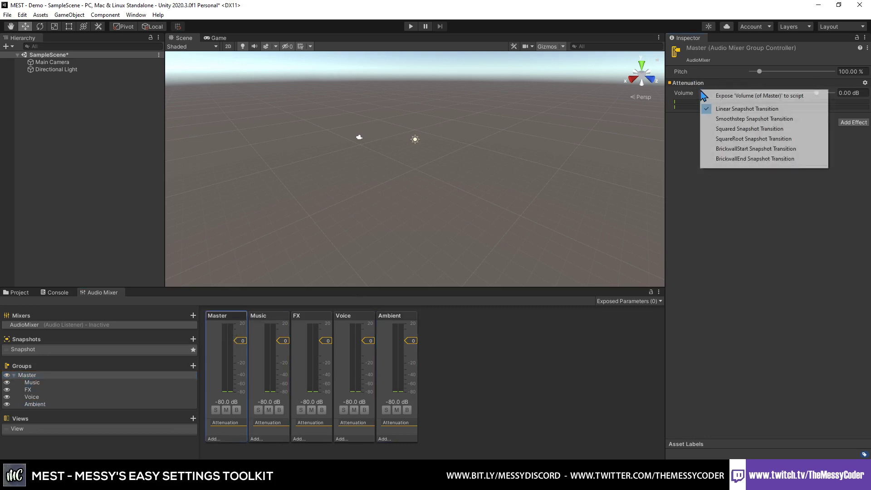
Step: Expose the Master and Music group volumes to script
click(726, 99)
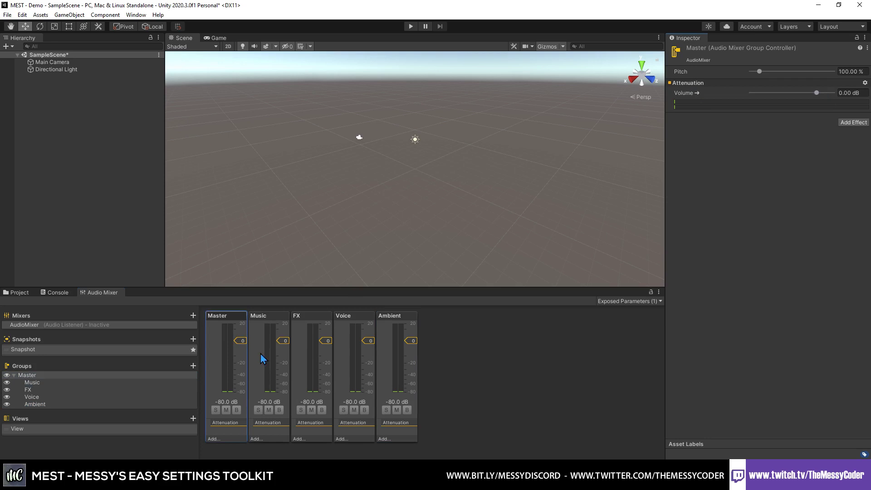
click(271, 324)
right_click(704, 94)
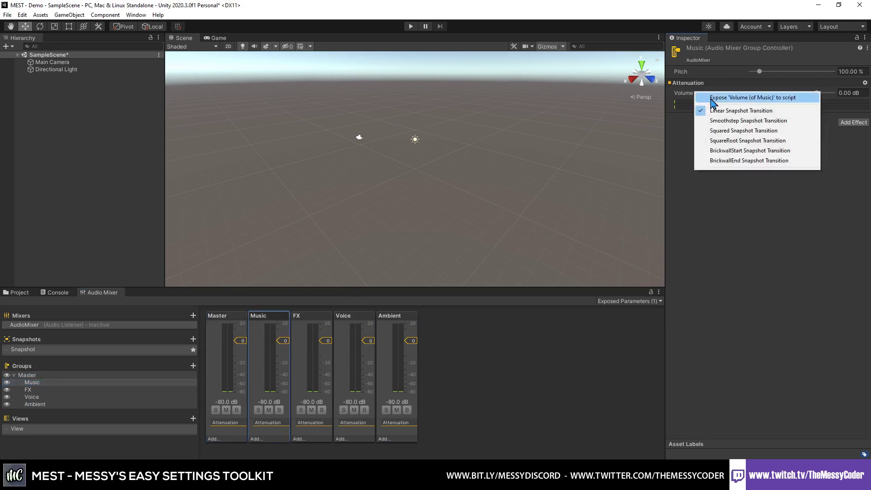
click(722, 99)
click(625, 301)
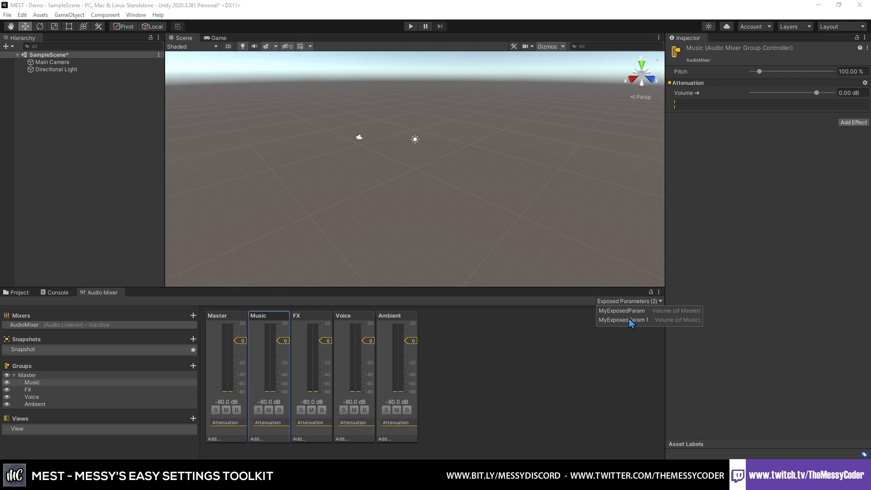
click(758, 177)
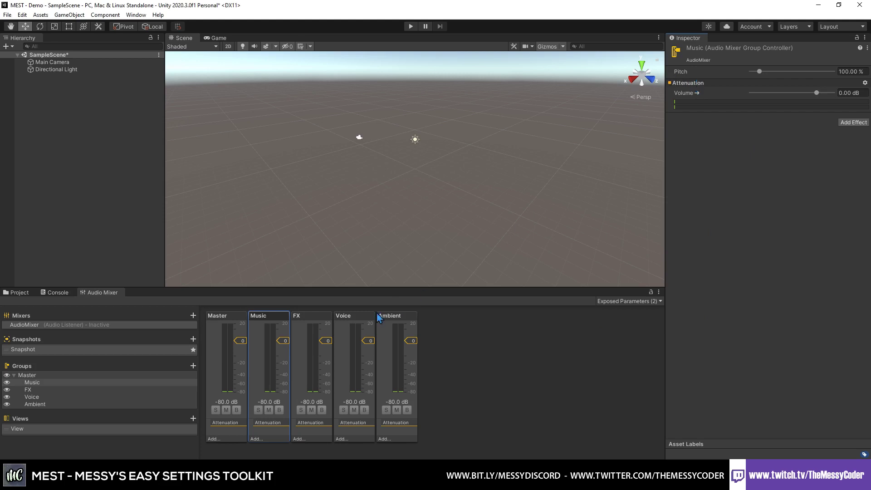
Step: Expose the FX, Voice and Ambient group volumes to script
click(320, 325)
right_click(320, 324)
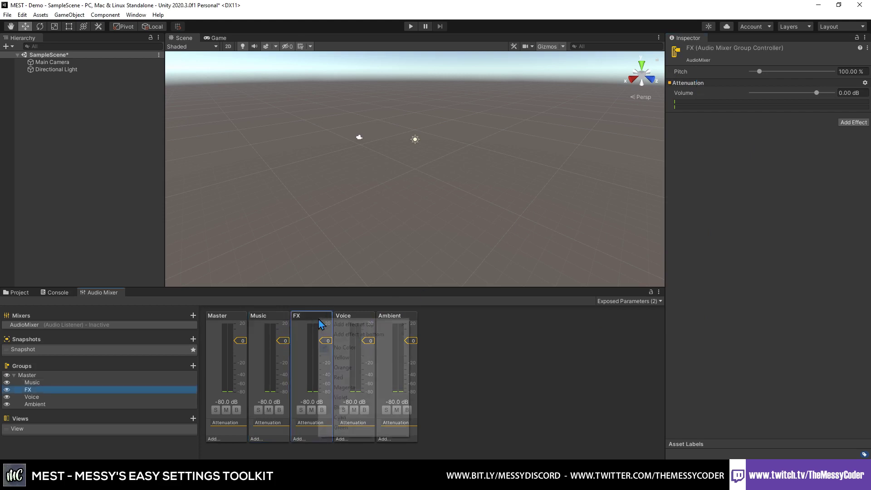
mouse_move(361, 326)
right_click(731, 85)
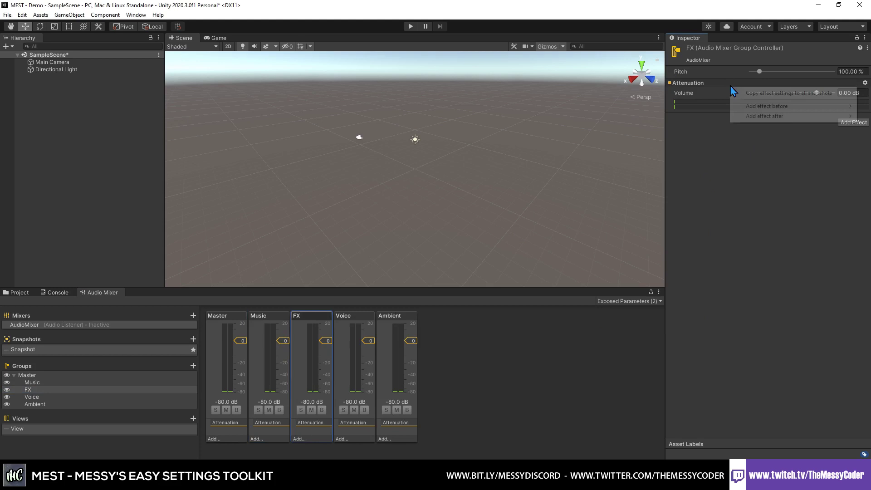
right_click(697, 99)
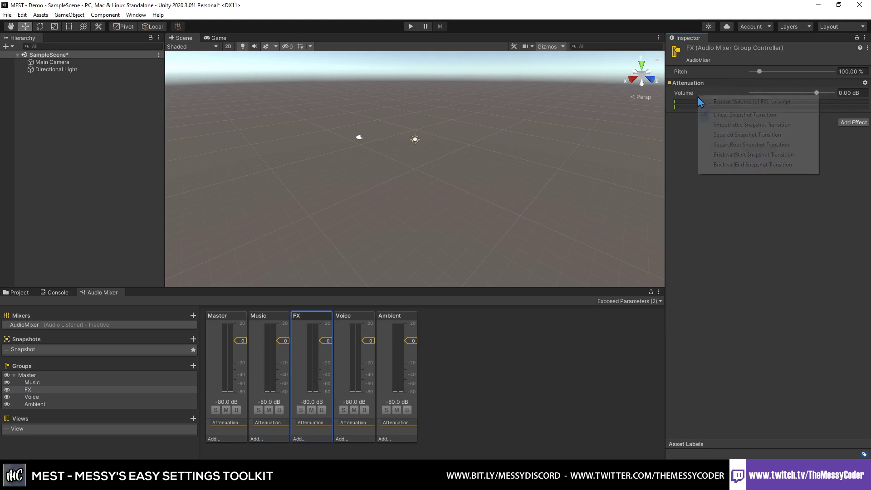
click(730, 101)
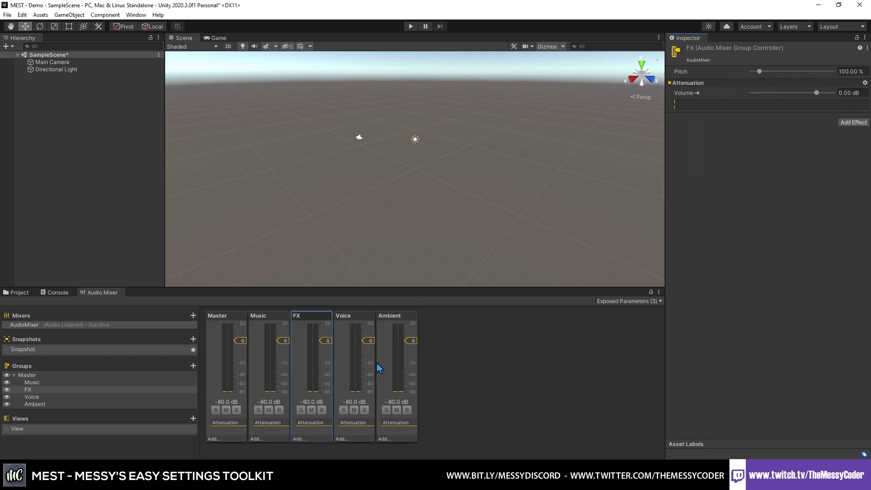
click(365, 355)
right_click(699, 96)
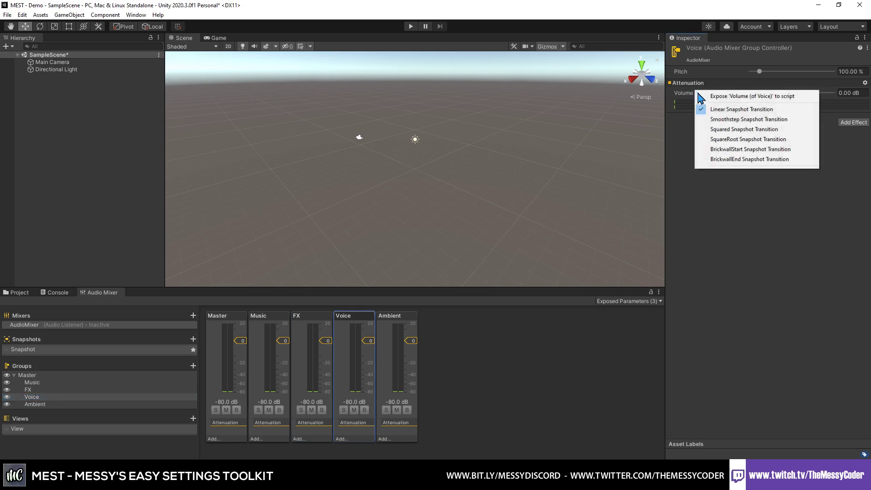
click(726, 101)
click(405, 348)
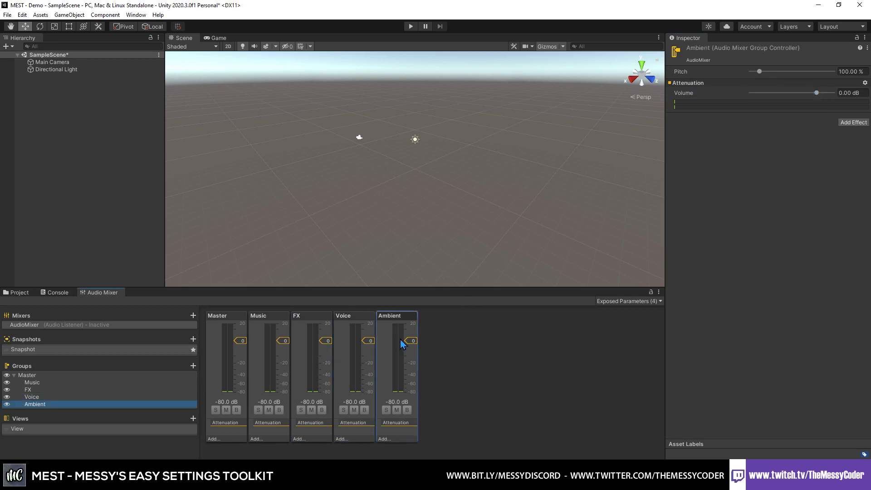
right_click(701, 92)
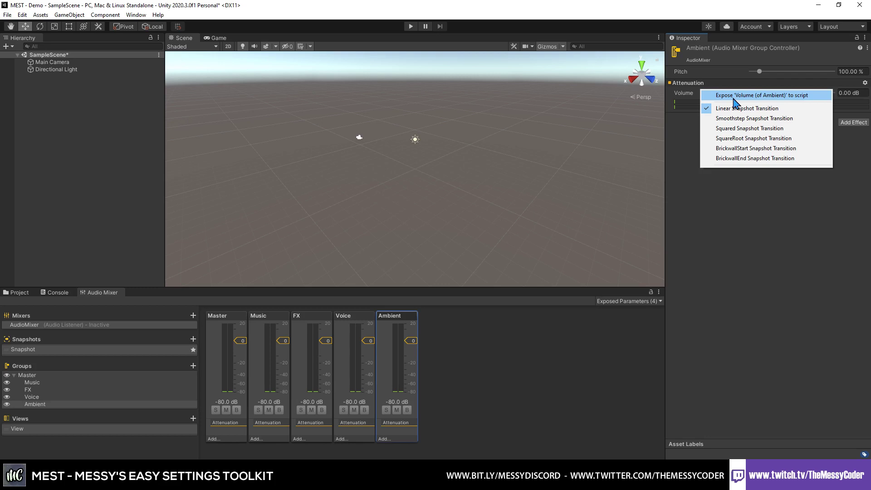
click(734, 100)
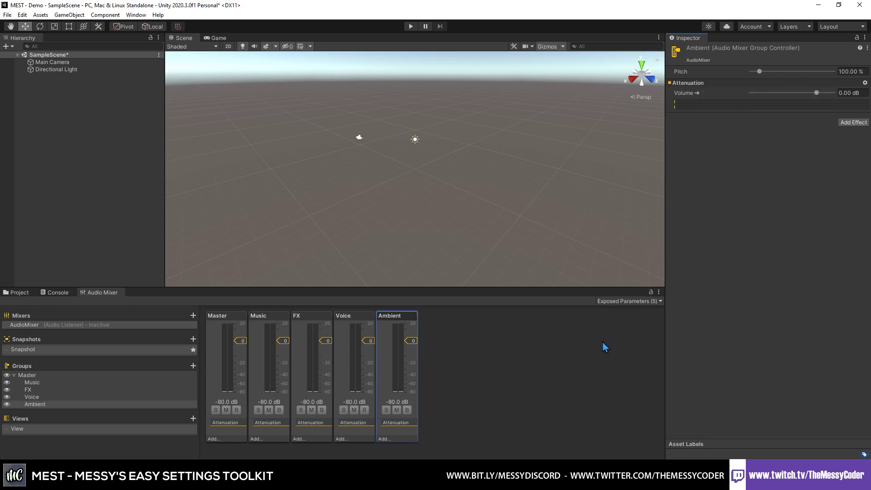
Step: Rename the first two exposed volume parameters to Ambient and FX
click(630, 301)
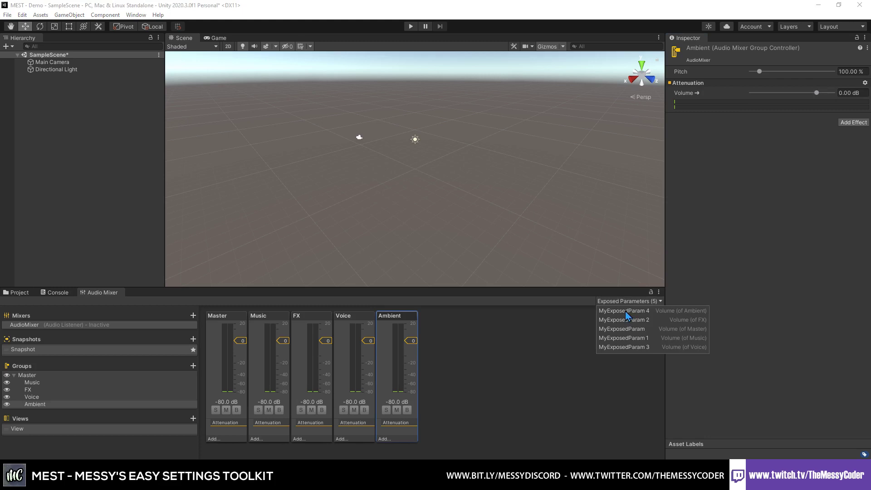
right_click(625, 311)
click(645, 327)
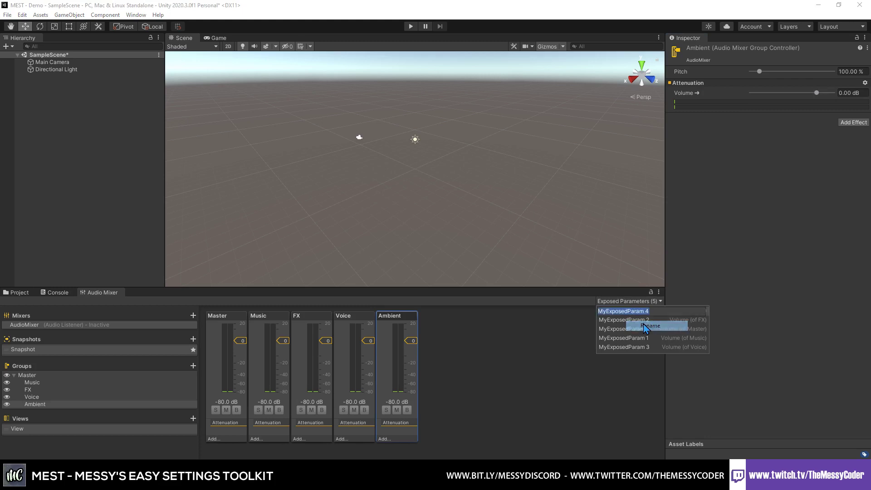
text(Ambient)
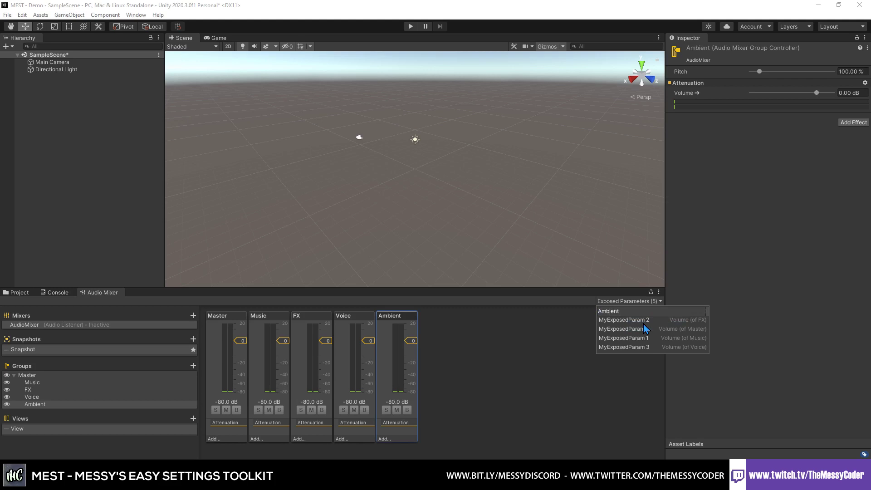
key(Return)
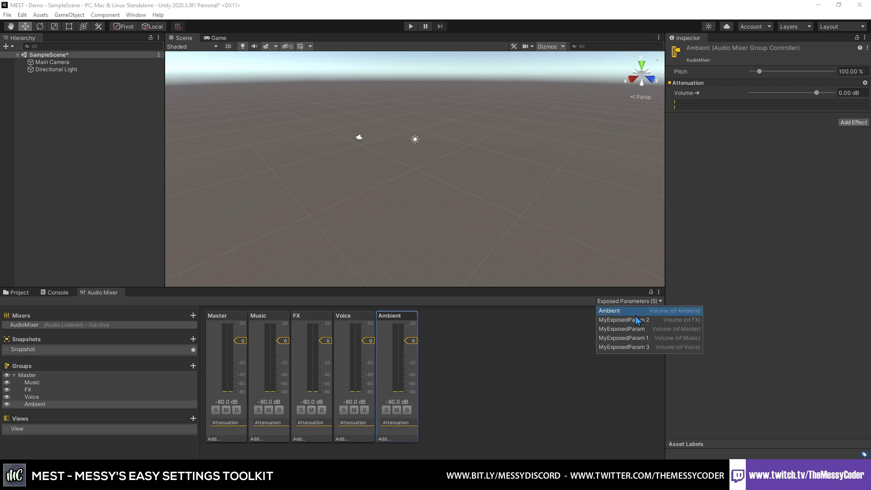
right_click(638, 322)
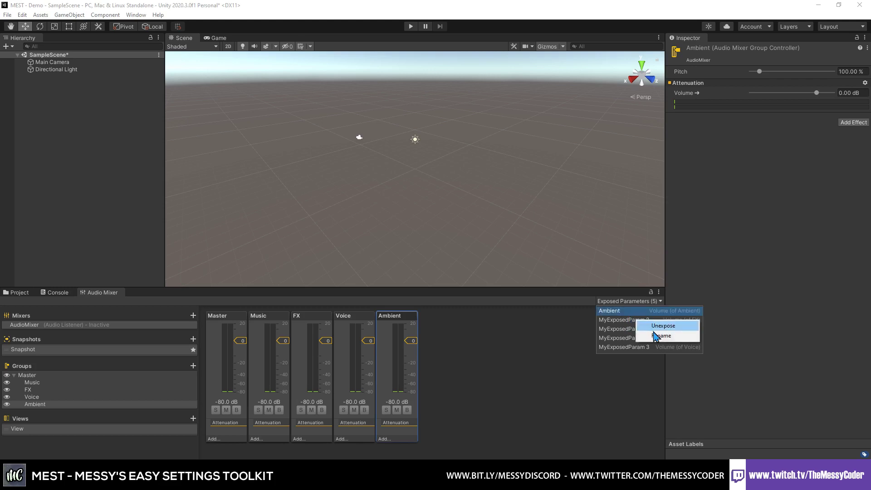
click(659, 336)
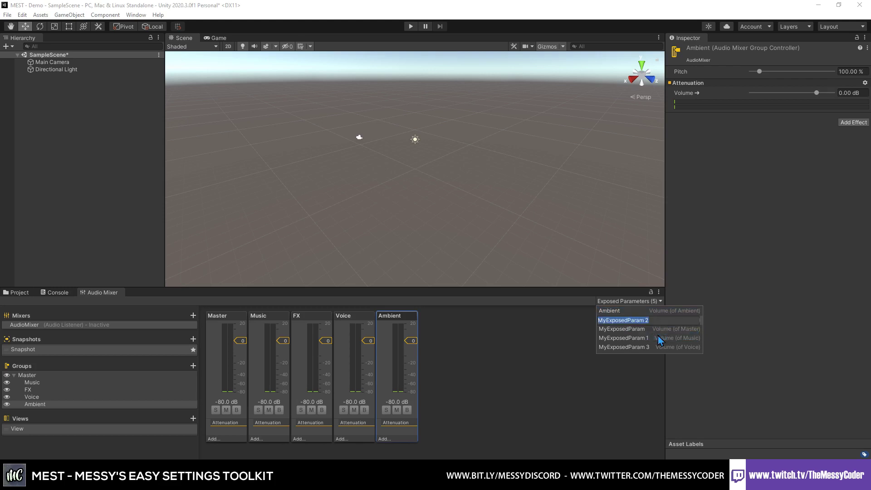
text(FX)
key(Return)
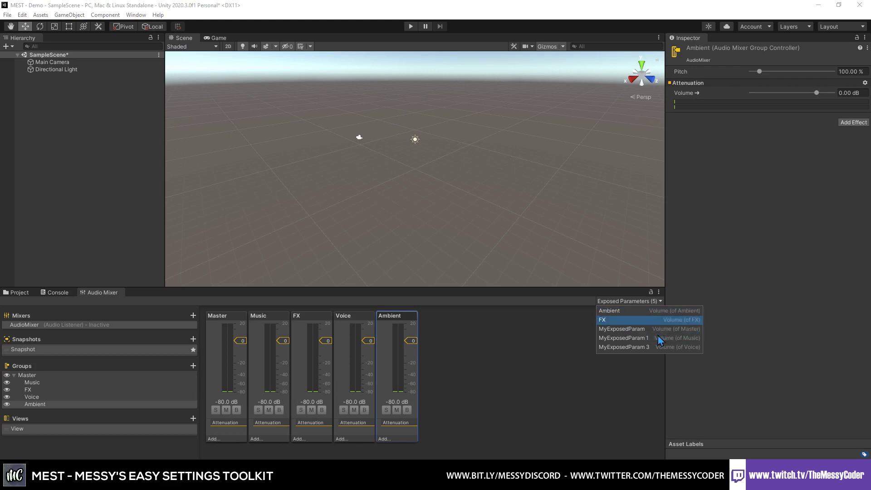
Step: Rename the remaining exposed parameters to Master, Music and Voice
right_click(631, 336)
click(654, 348)
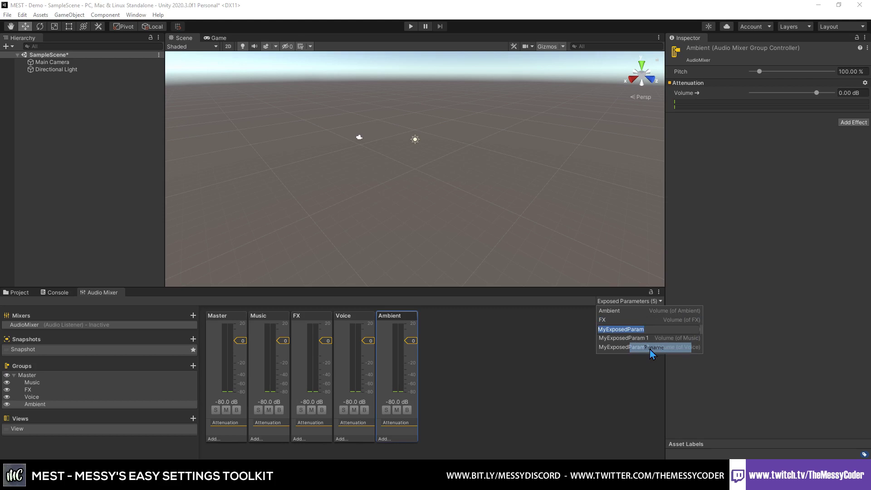
text(Master)
key(Return)
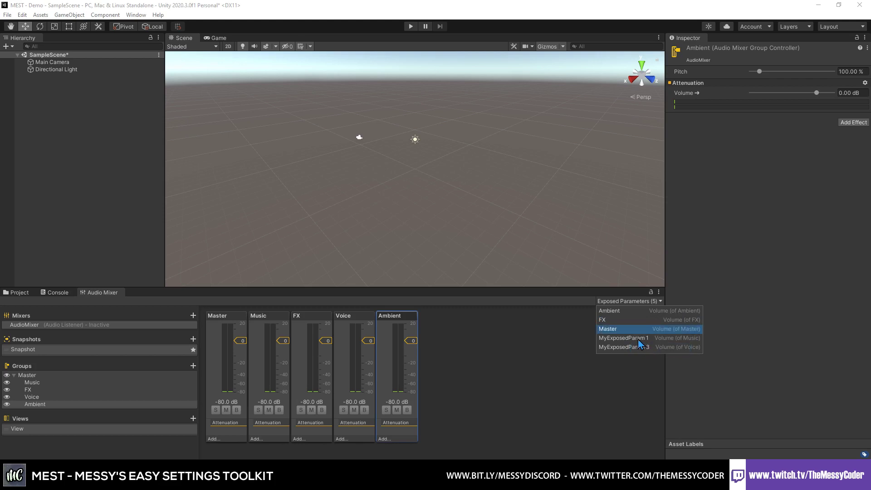
right_click(638, 339)
click(657, 356)
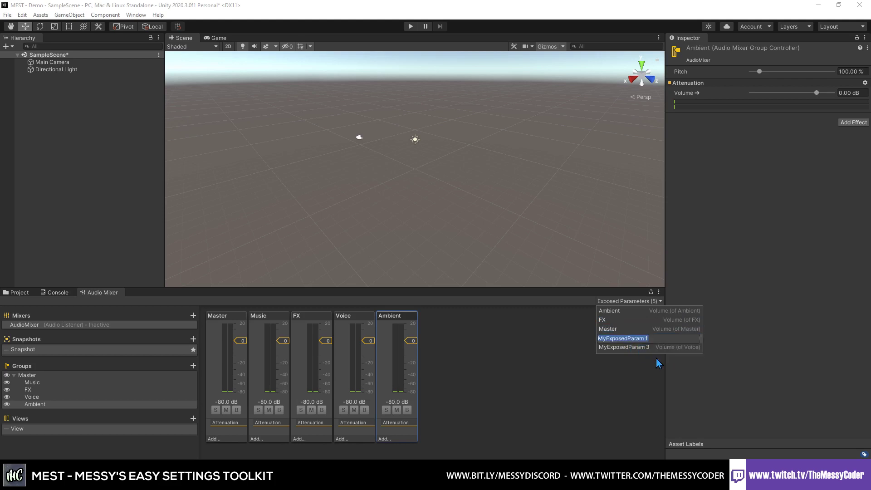
text(Music)
key(Return)
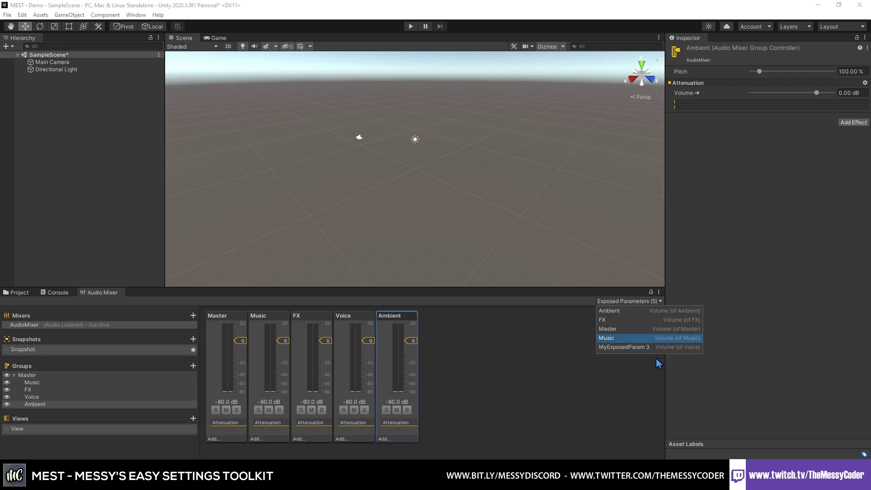
right_click(635, 350)
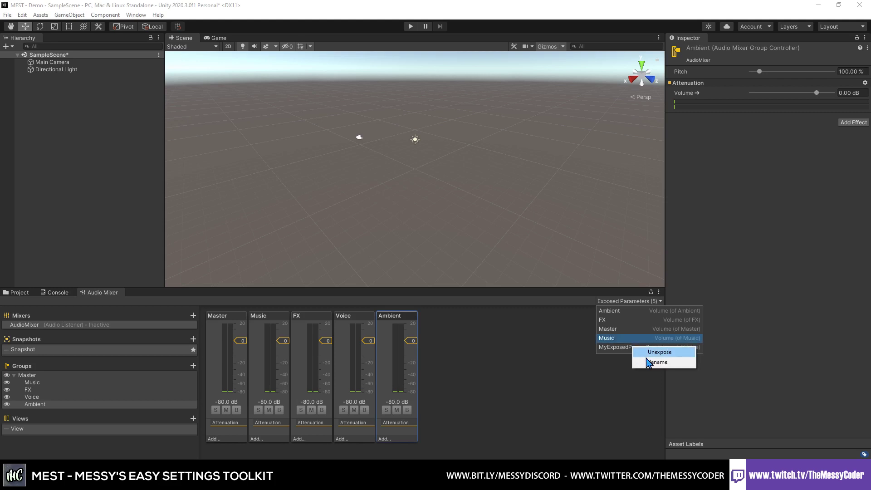
click(653, 361)
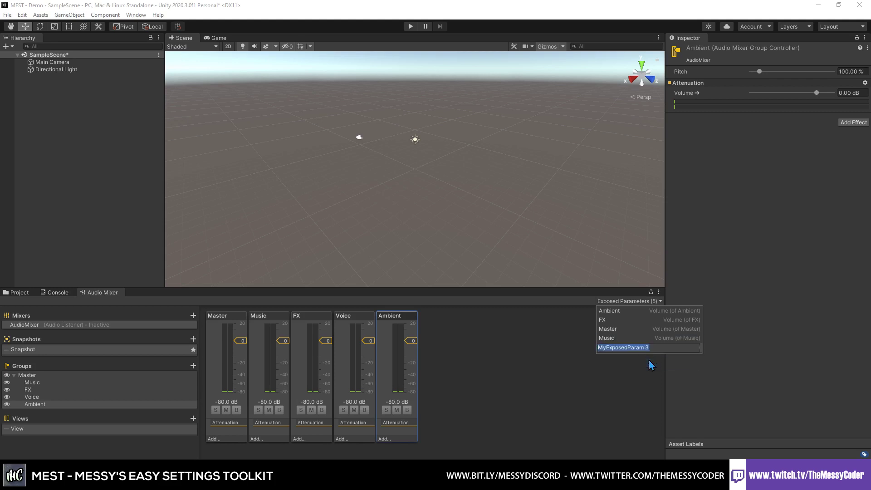
text(Voice)
key(Return)
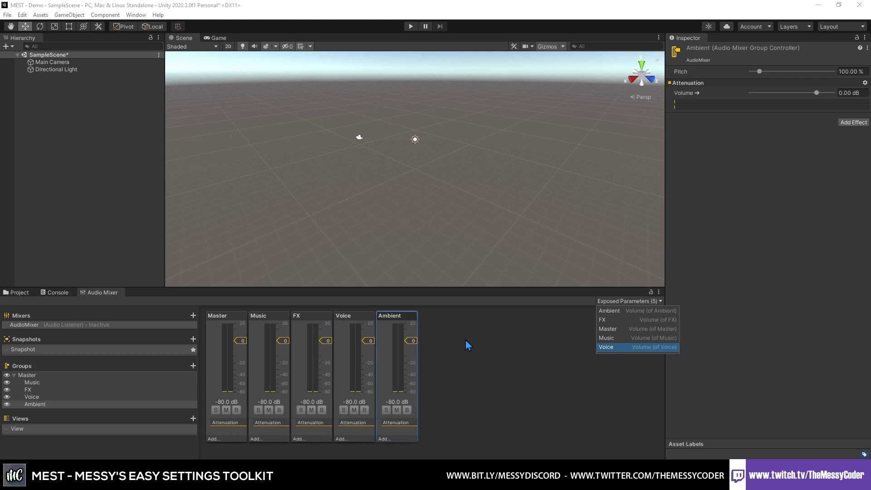
Step: Assign AudioMixer to the AudioContainer asset and give its Audio Output 4 slots
click(15, 294)
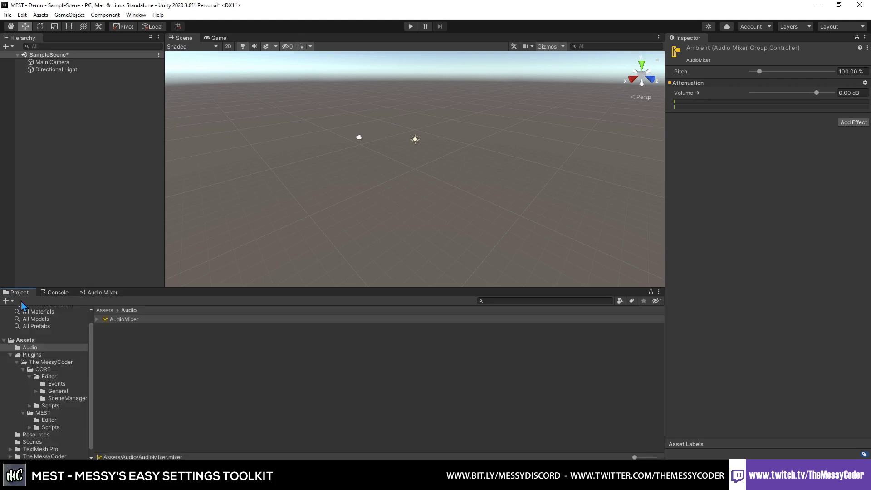
click(44, 435)
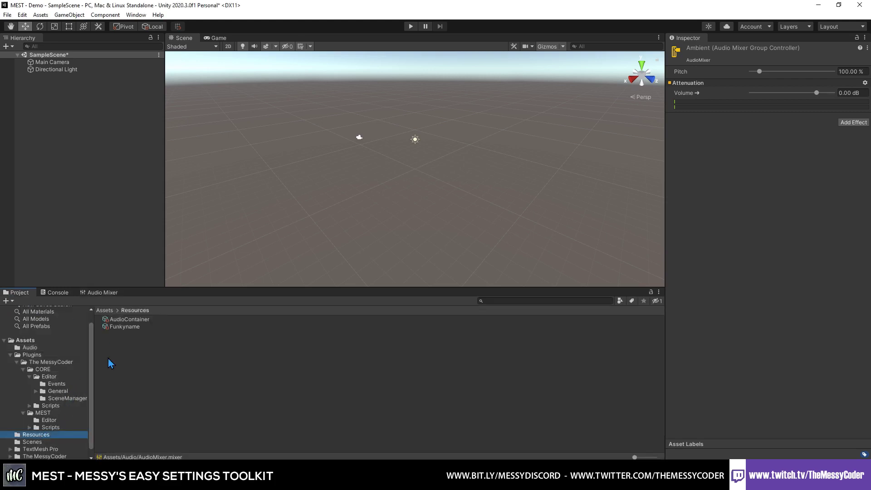
click(128, 319)
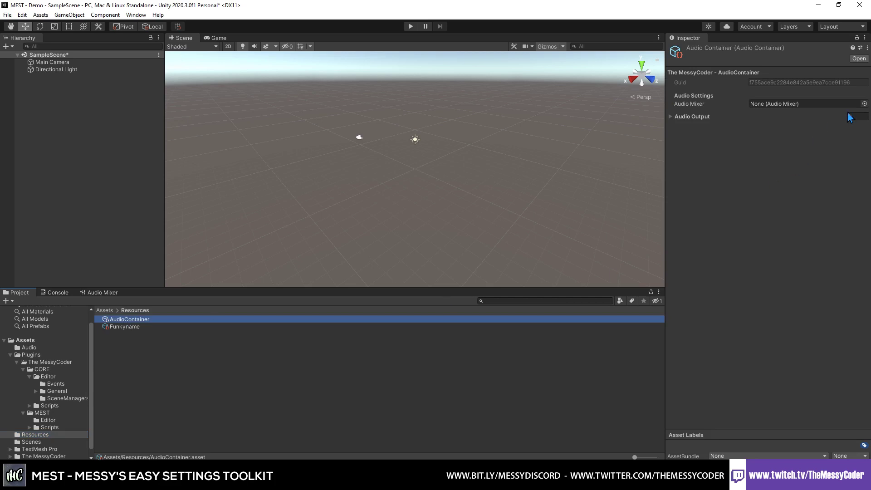
click(864, 105)
double_click(550, 134)
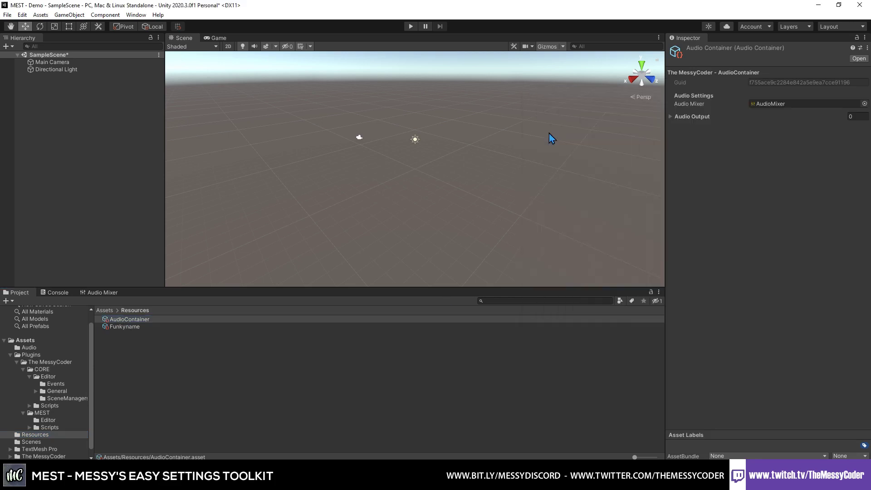
click(672, 117)
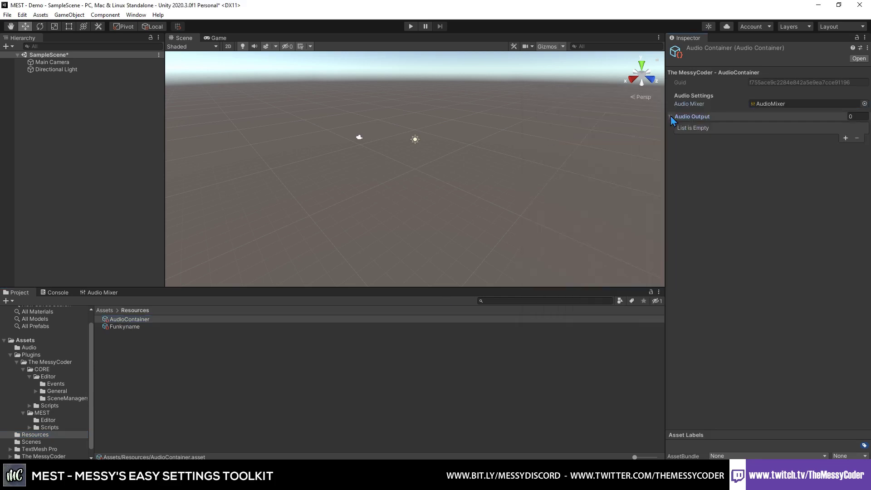
click(865, 118)
text(4)
key(Return)
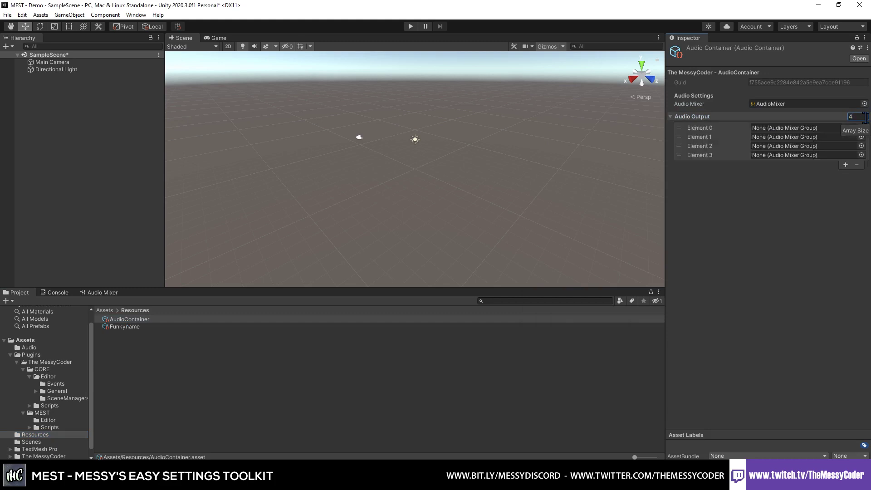
Step: Fill five Audio Output elements with Master, Music, FX, Voice and Ambient groups
click(861, 128)
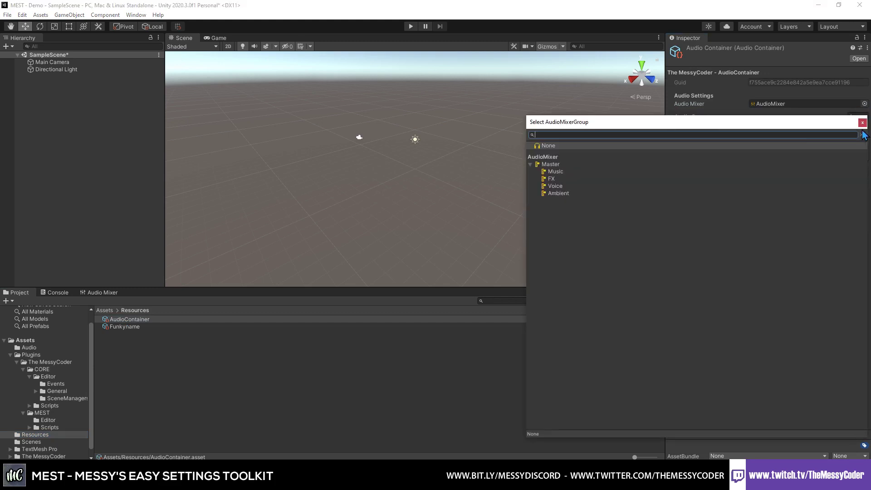
double_click(552, 164)
click(846, 165)
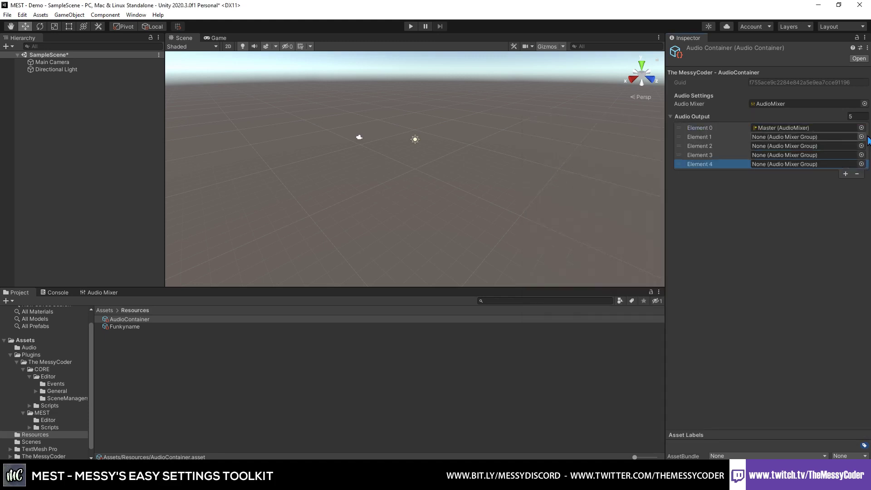
click(861, 164)
double_click(576, 179)
click(862, 155)
double_click(572, 202)
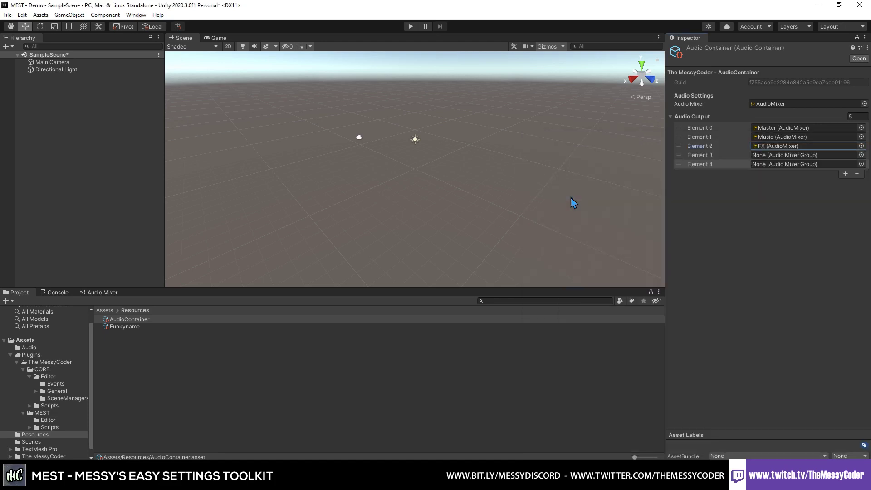
click(862, 137)
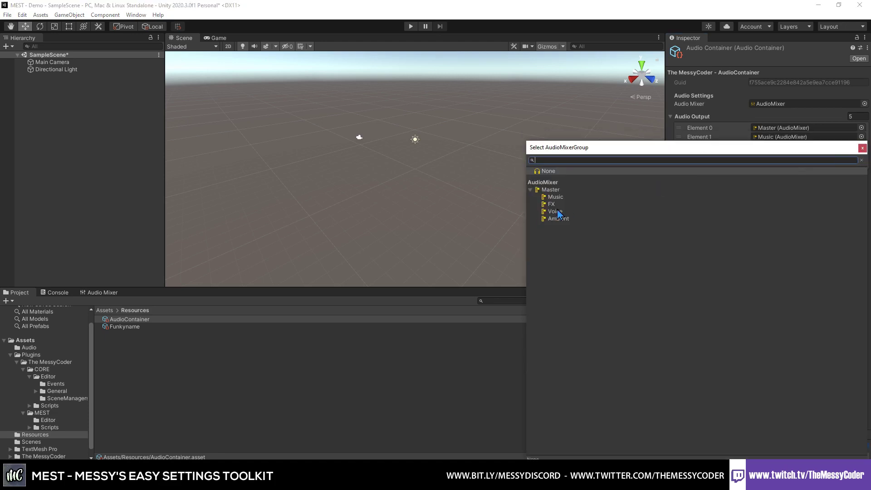
double_click(556, 212)
click(861, 165)
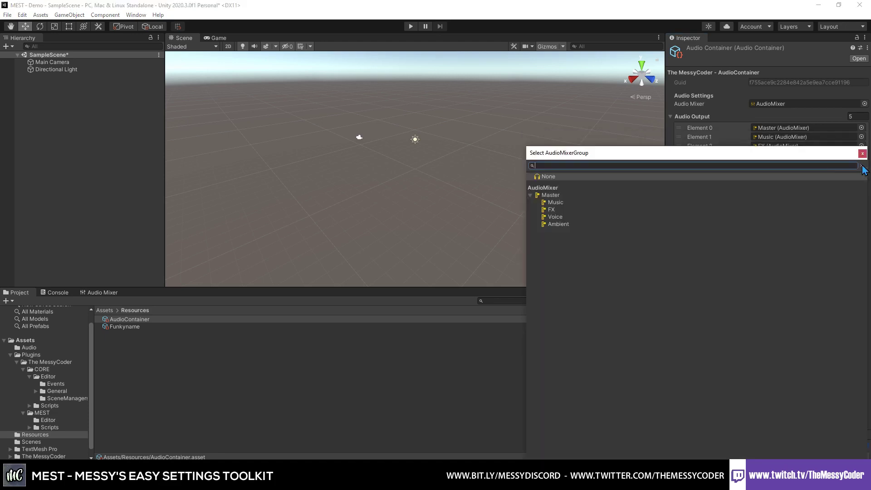
double_click(575, 224)
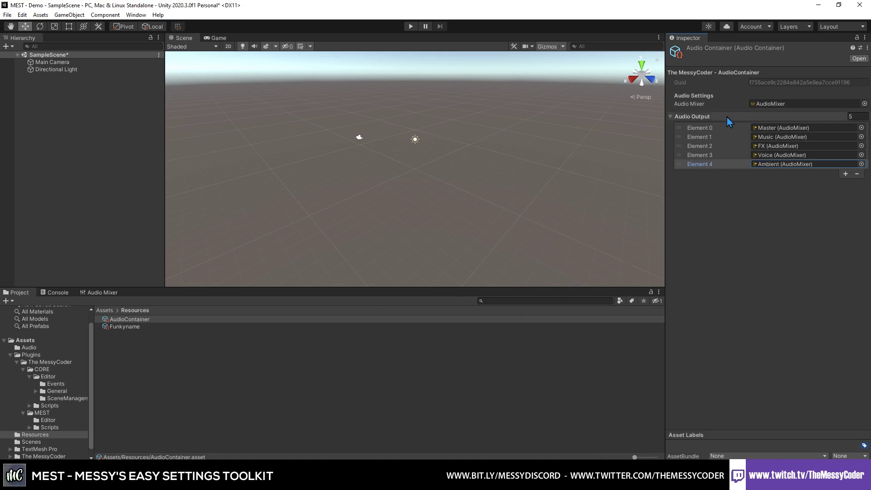
click(126, 327)
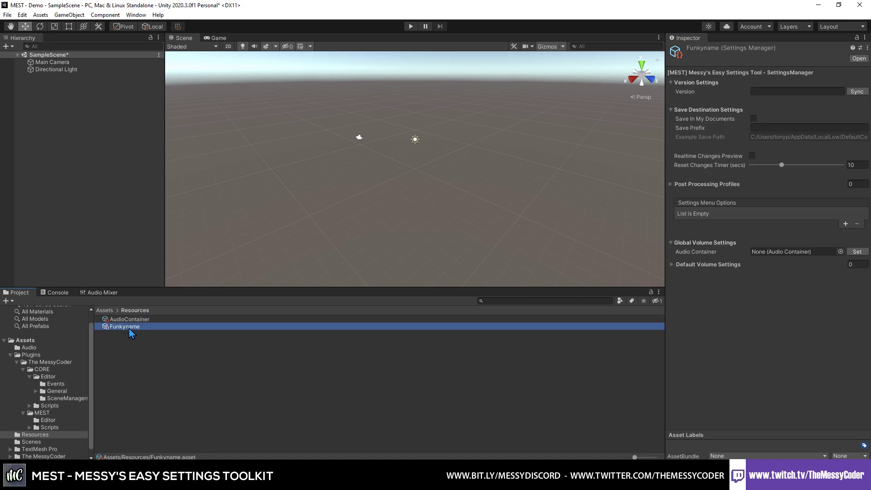
Step: Rename the Funkyname asset to SettingsManager
click(131, 327)
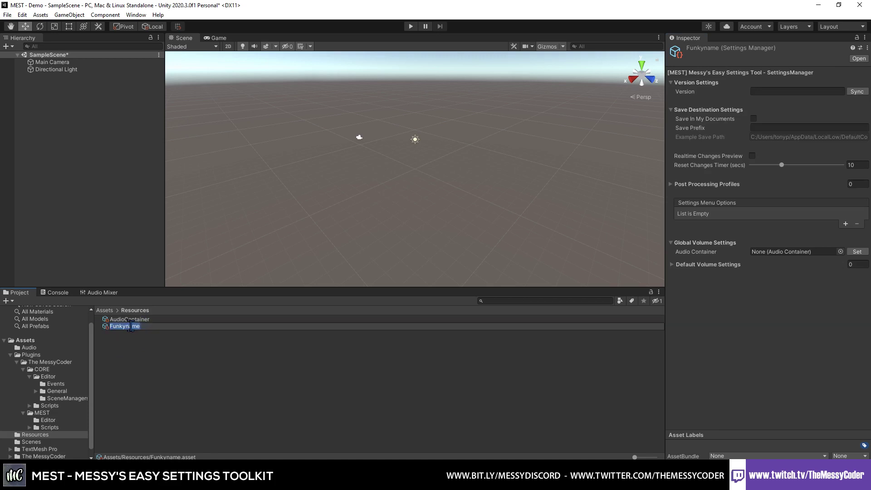
text(SettingsManager)
key(Return)
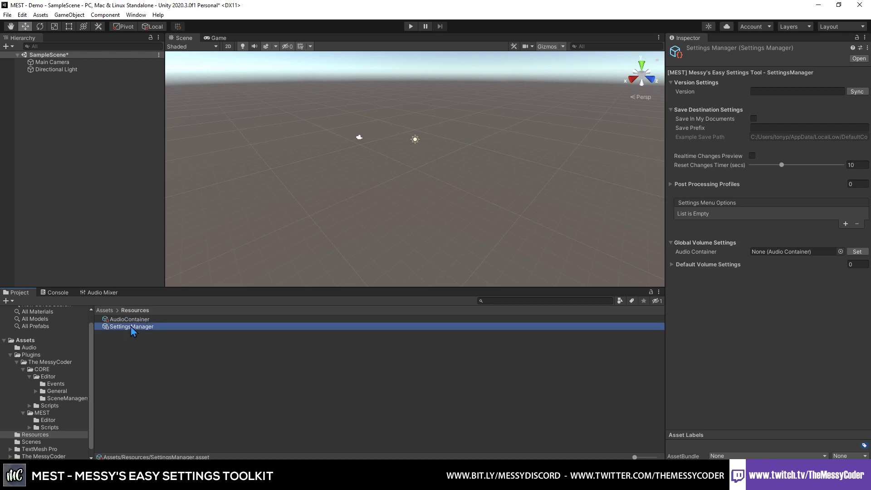
Step: Enable Save In My Documents and sync the Version field to 0.1
click(754, 119)
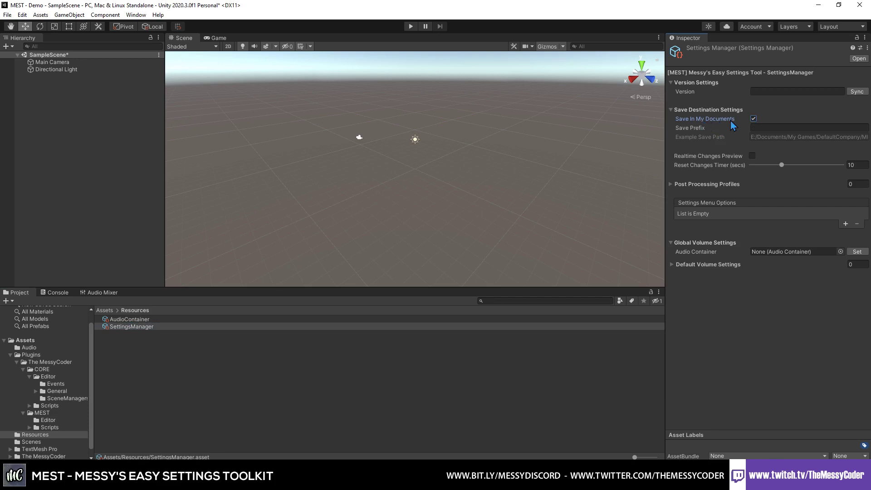
click(768, 127)
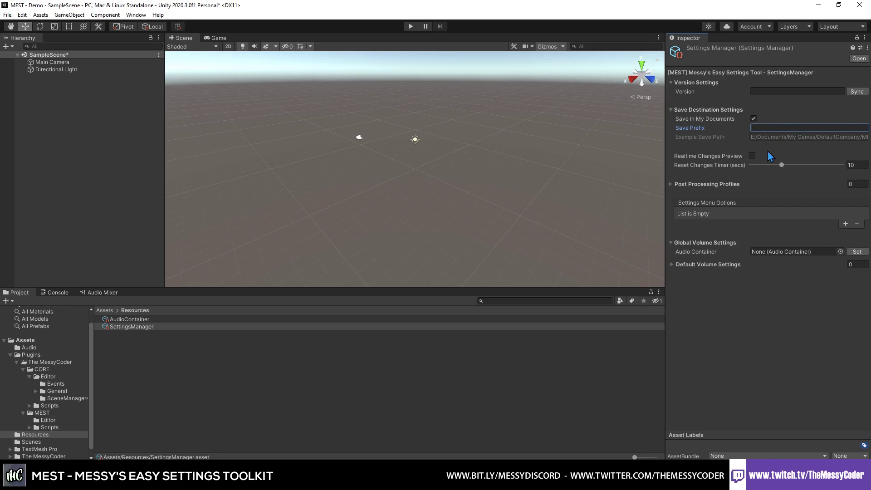
click(738, 294)
click(858, 92)
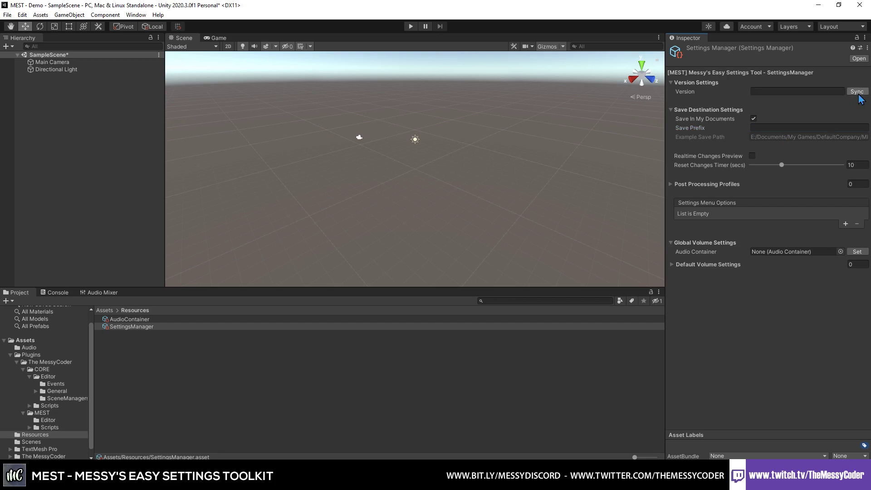
click(859, 93)
Step: Assign AudioContainer as the global audio container and expand each default volume entry
drag(129, 319, 807, 254)
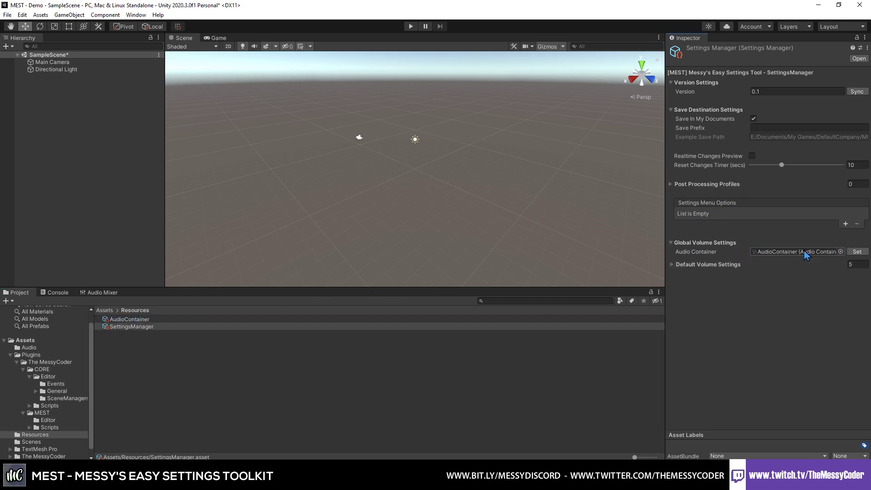
click(672, 265)
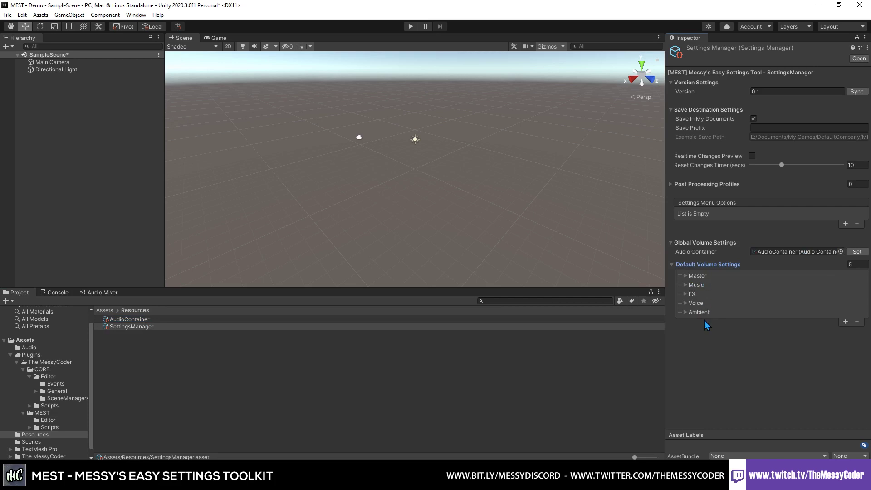
click(688, 313)
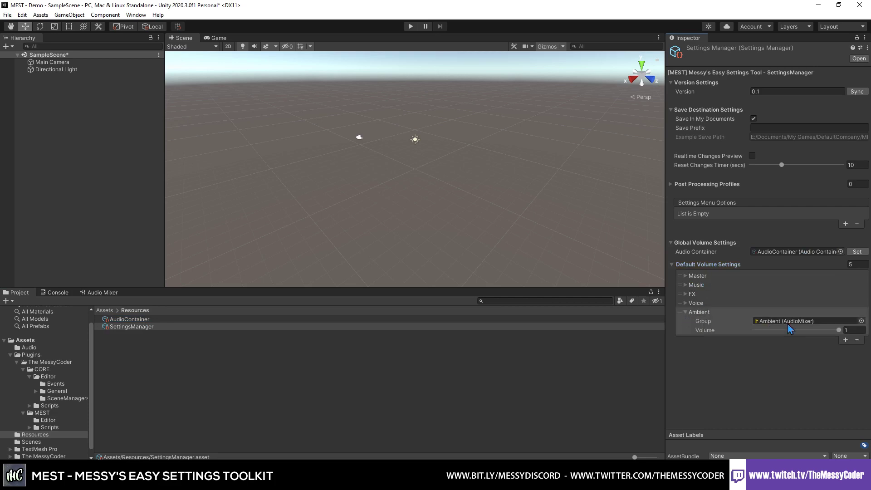
click(686, 303)
click(687, 294)
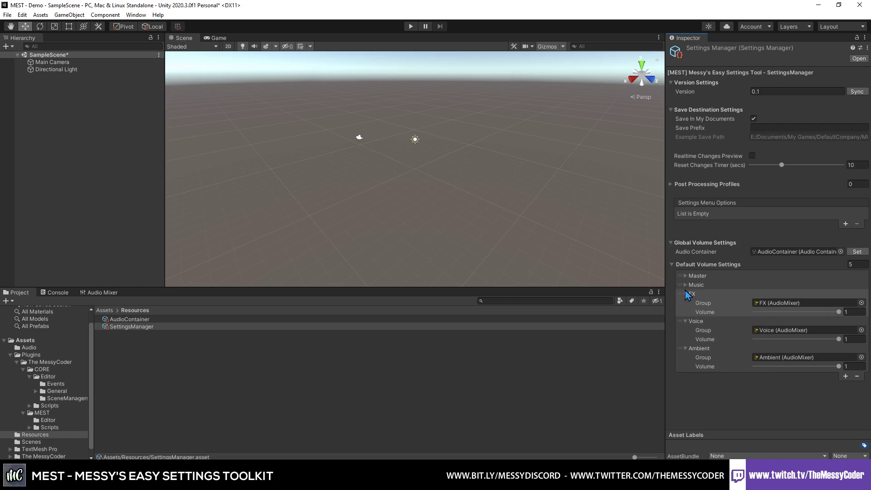
click(686, 285)
click(686, 276)
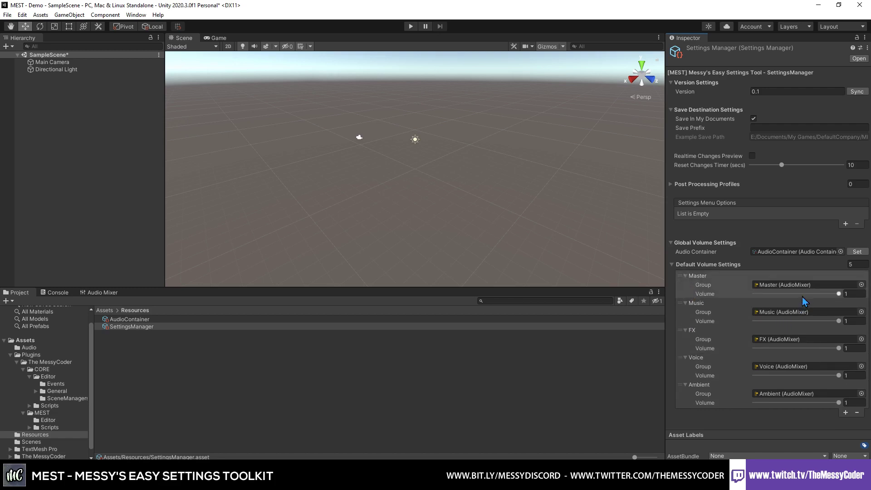
Step: Set default volumes to FX 0.6, Voice 0.8 and Ambient 0.6
click(805, 348)
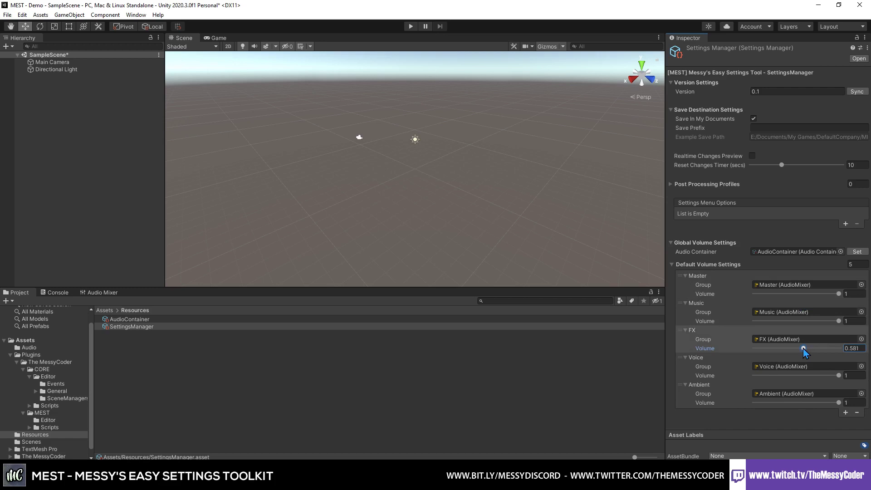
drag(804, 349, 806, 349)
text(0.6)
click(855, 375)
text(0.8)
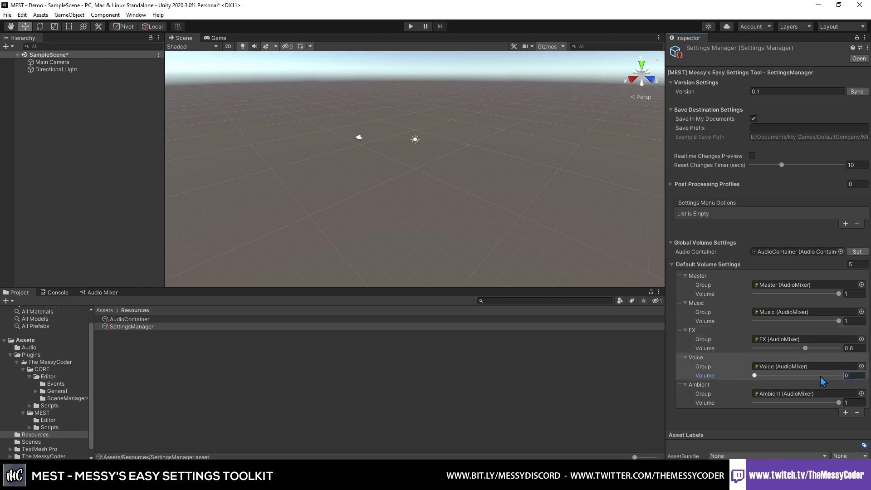
click(851, 402)
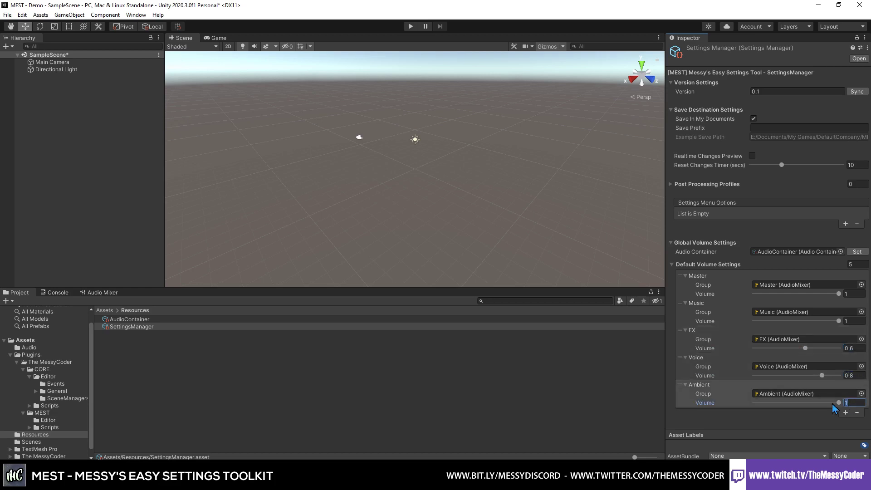
text(0.6)
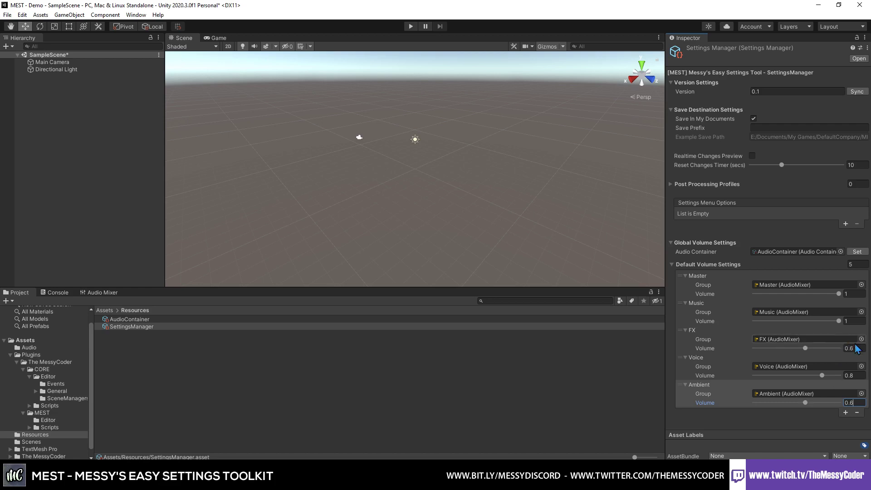
Step: Raise FX to 0.8, set Music to 0.7, and collapse Default Volume Settings
click(823, 349)
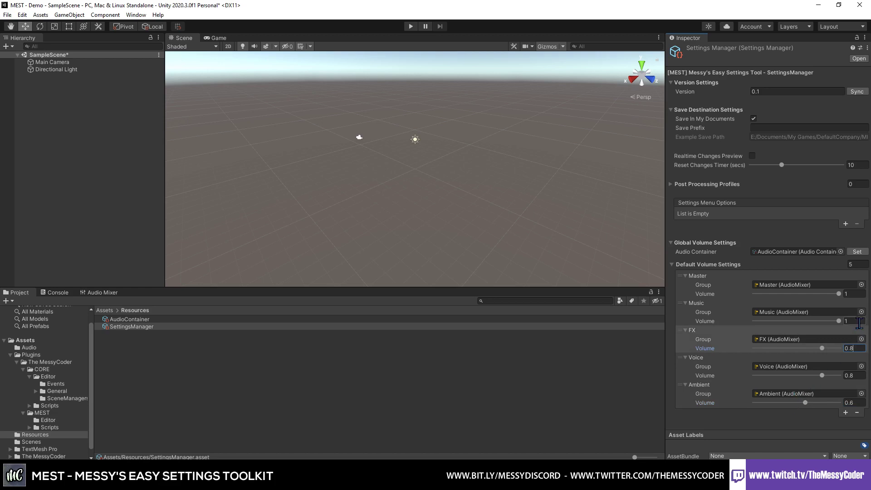
click(839, 322)
key(ctrl+a)
text(0.)
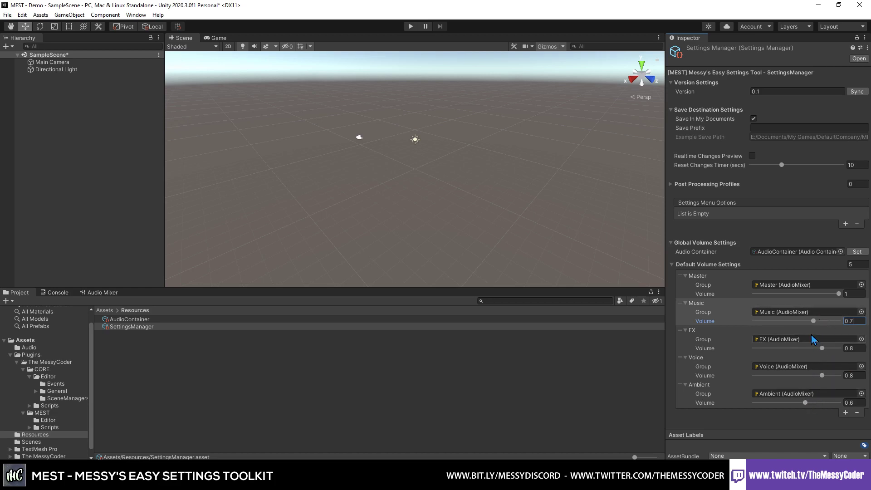
click(788, 427)
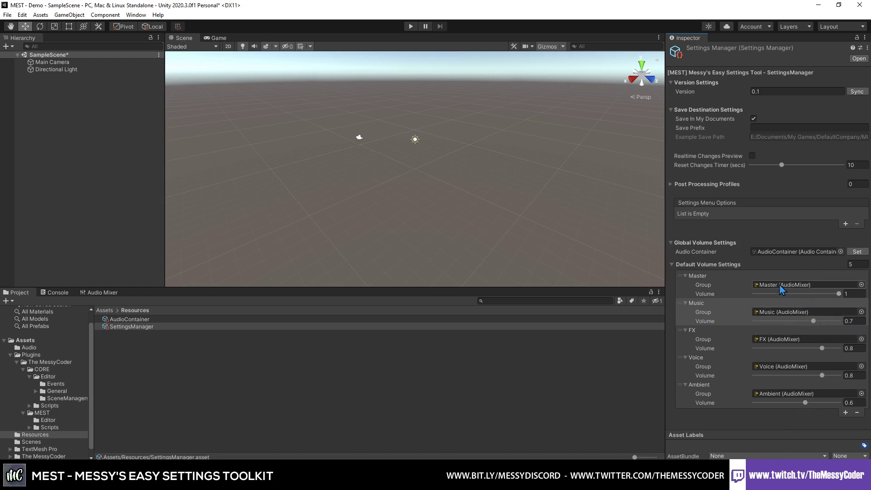
click(704, 264)
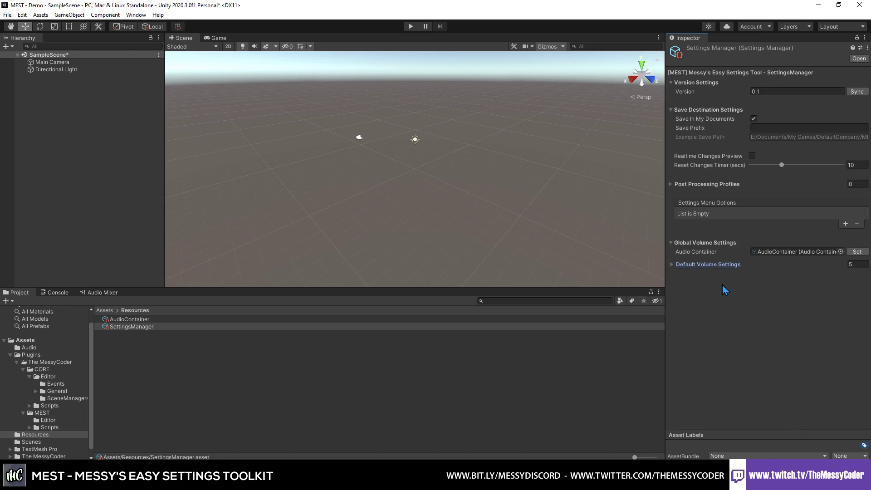
Step: Create a new folder named PP in Assets
click(191, 371)
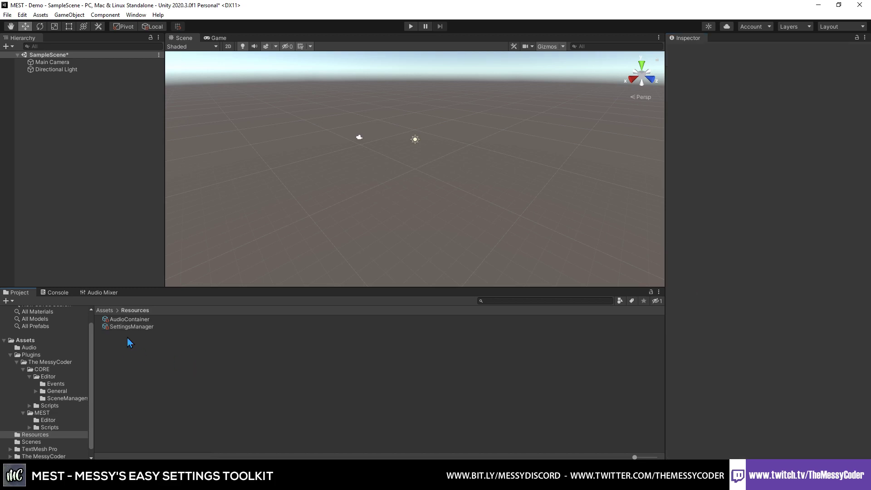
click(17, 341)
right_click(143, 388)
mouse_move(265, 144)
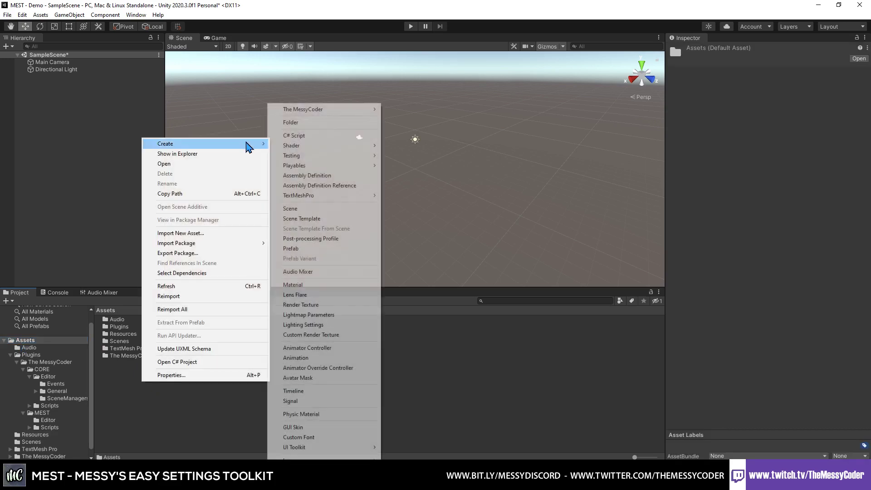
click(312, 122)
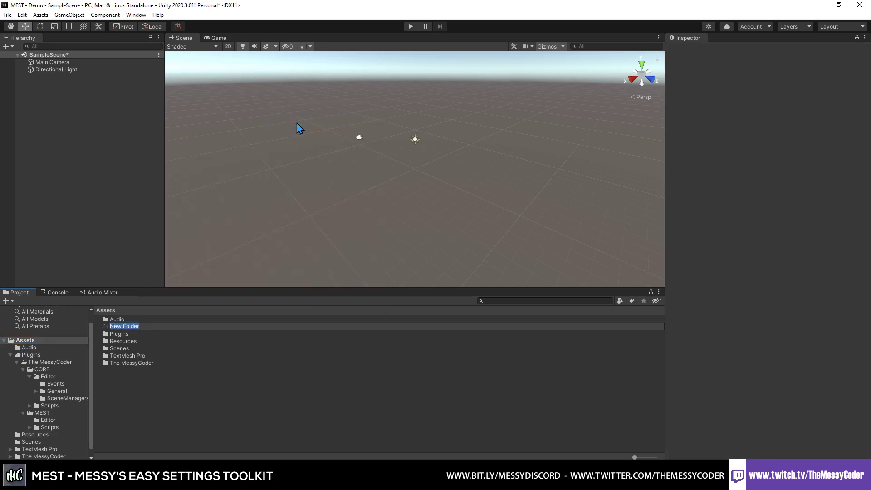
text(PP)
key(Return)
key(Return)
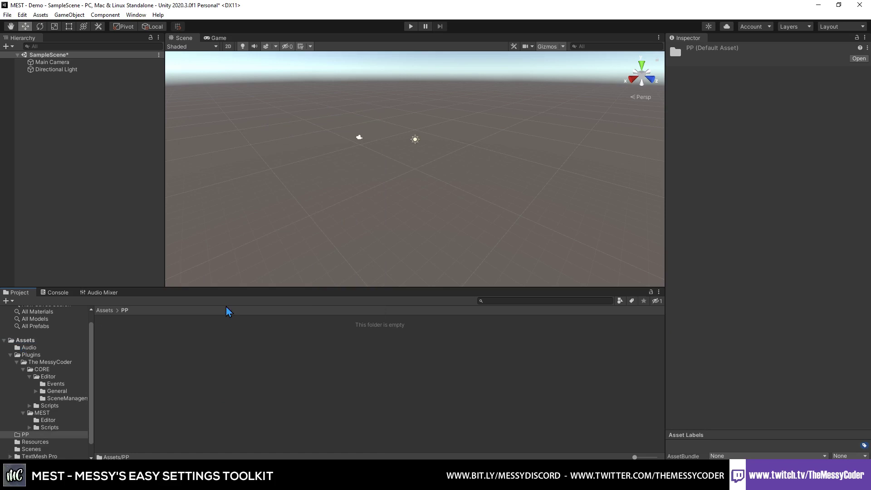
Step: Create a Post-processing Profile named PP inside the PP folder and list its available effects
right_click(137, 358)
mouse_move(176, 120)
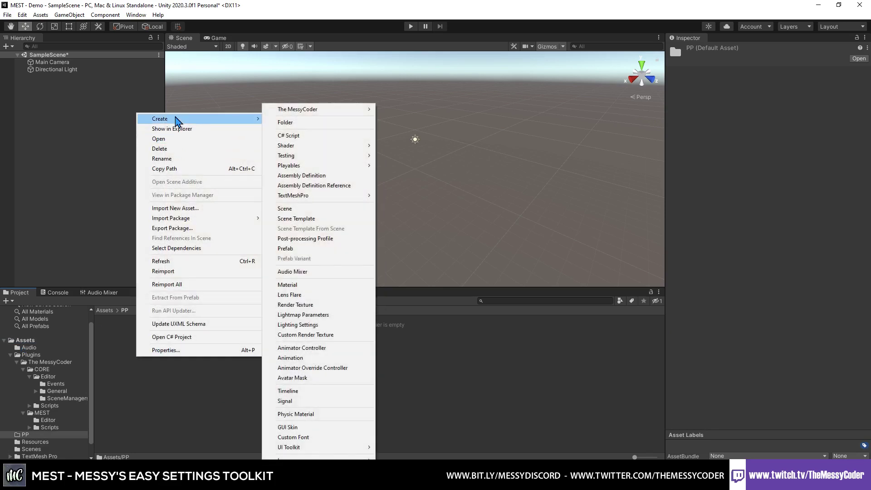
click(328, 239)
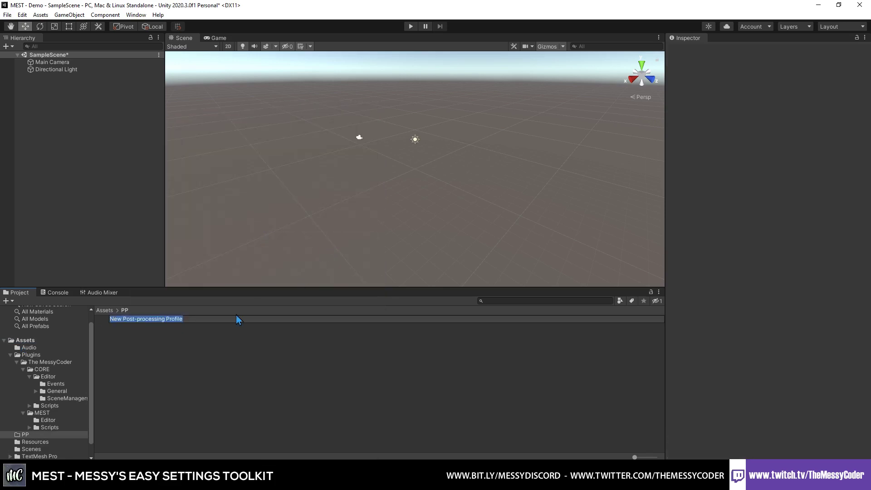
text(PP)
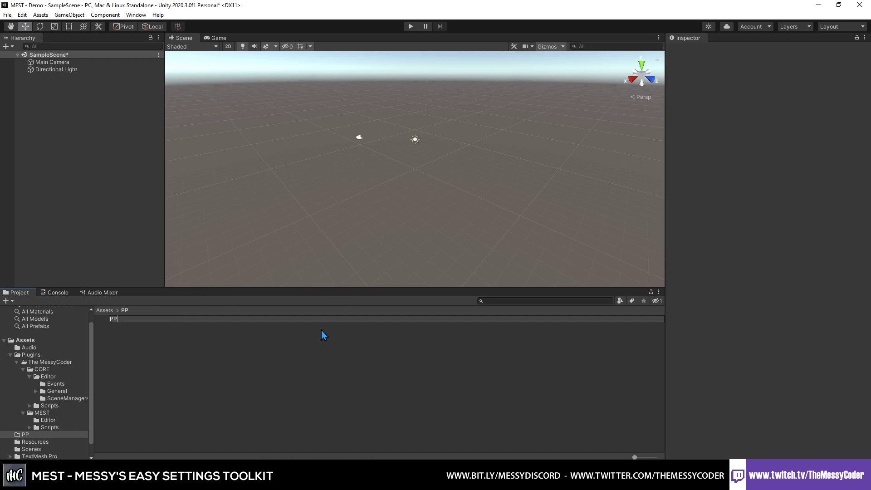
key(Return)
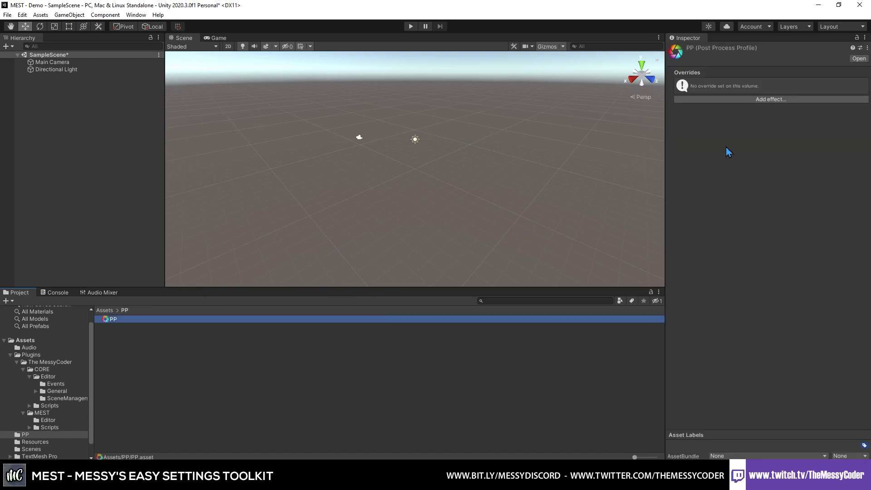
click(754, 100)
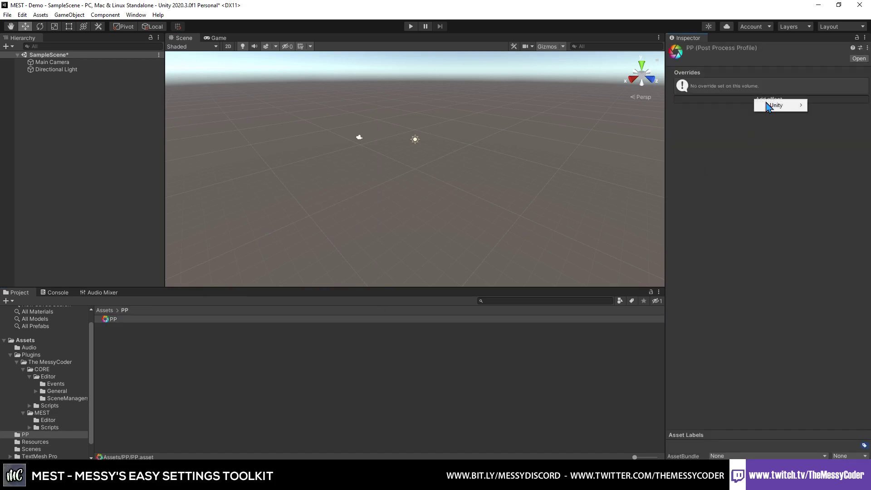
Step: Browse the PP profile's Add effect list of post-processing effects
mouse_move(774, 106)
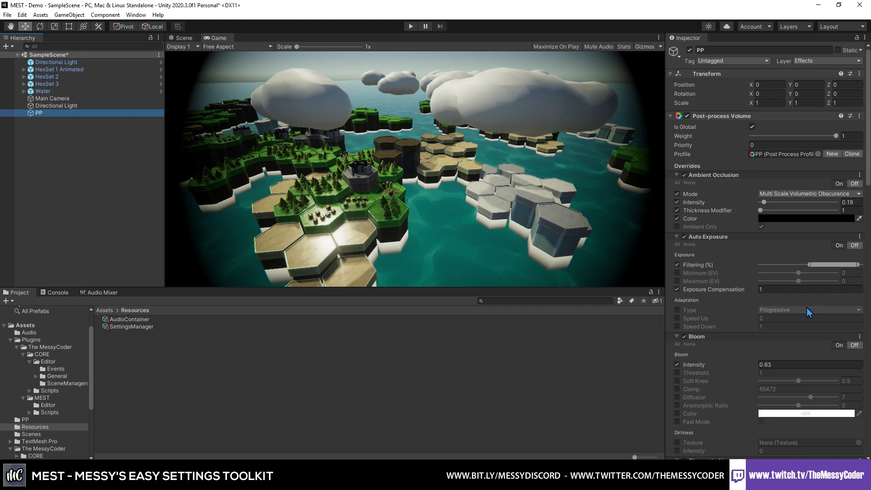
Step: Set the PP profile's Bloom intensity to about 3.7
scroll(781, 272, down, 15)
scroll(781, 269, down, 10)
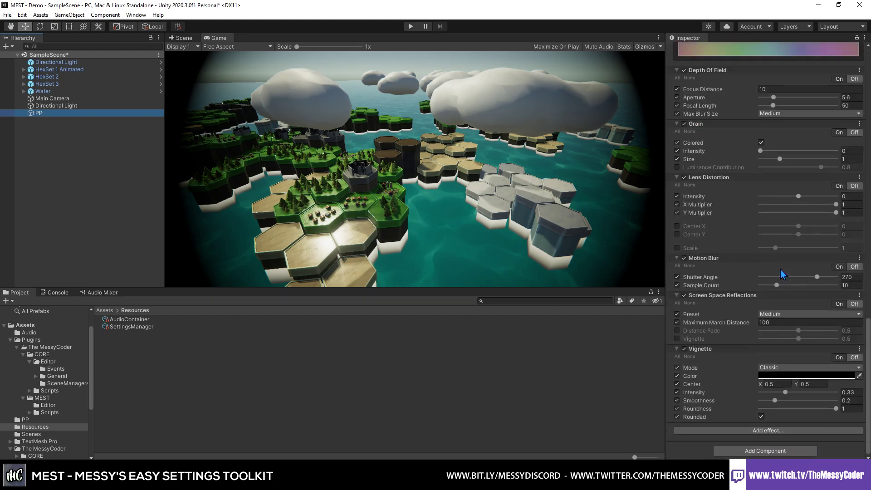
scroll(761, 371, up, 20)
scroll(759, 368, up, 15)
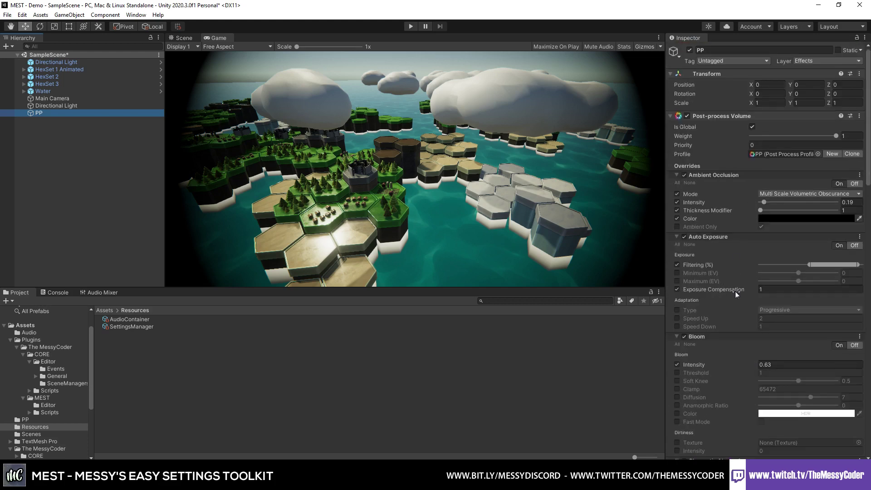
scroll(736, 294, down, 15)
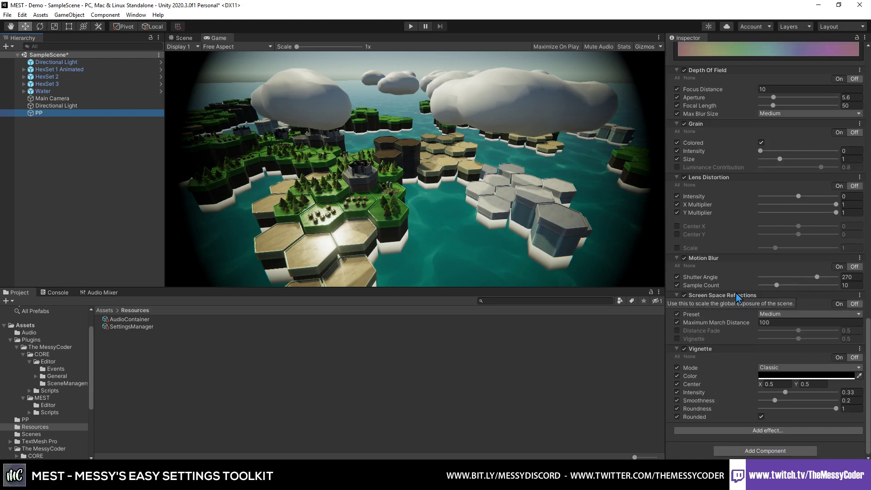
scroll(724, 264, up, 10)
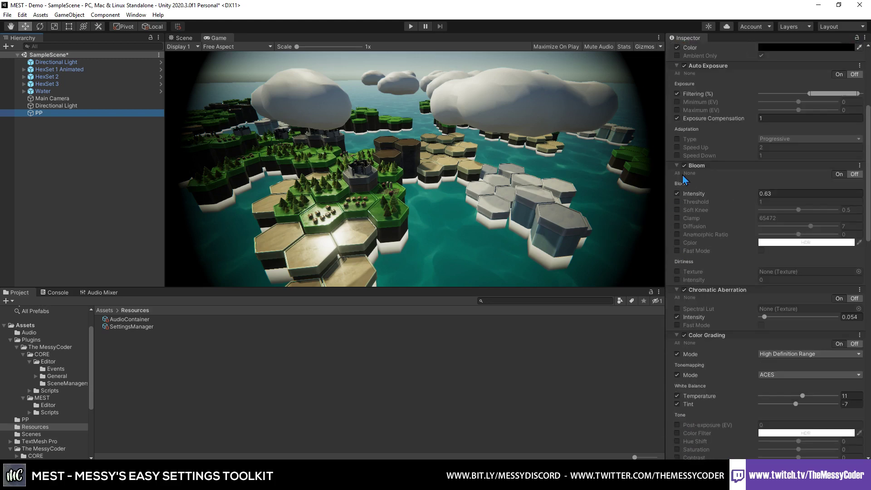
click(765, 195)
text(1.63)
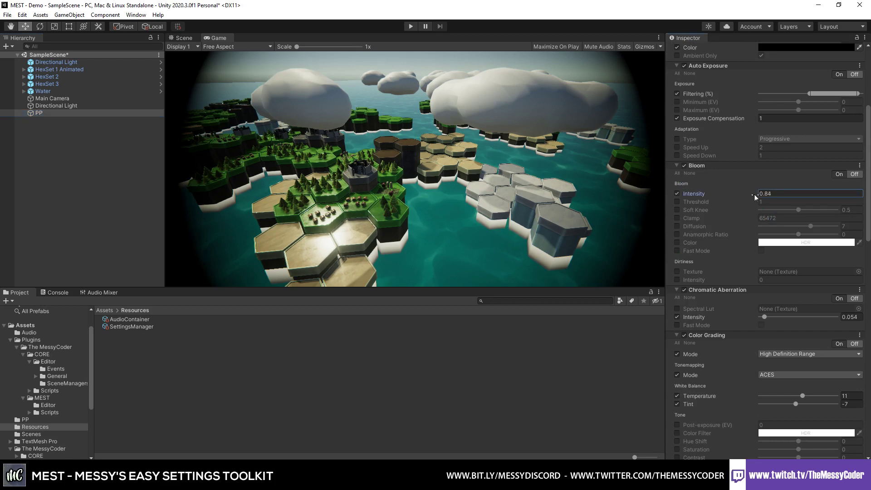
drag(749, 196, 780, 195)
Step: Override Bloom Threshold, Soft Knee, Diffusion, Anamorphic Ratio, Color, Clamp and Fast Mode
click(678, 201)
click(678, 210)
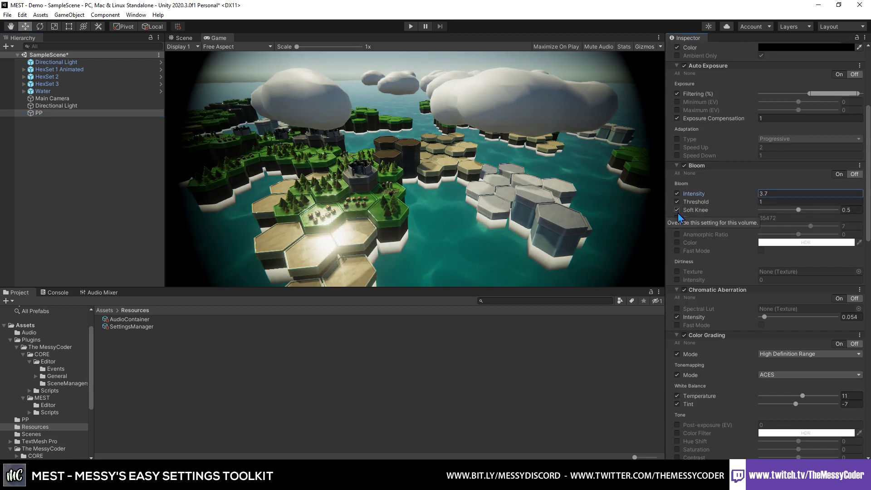
click(677, 234)
click(677, 226)
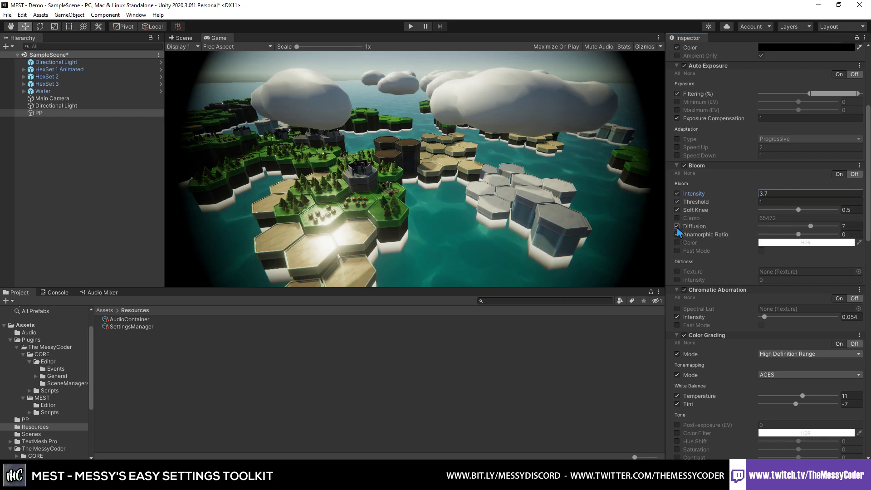
click(677, 242)
click(677, 217)
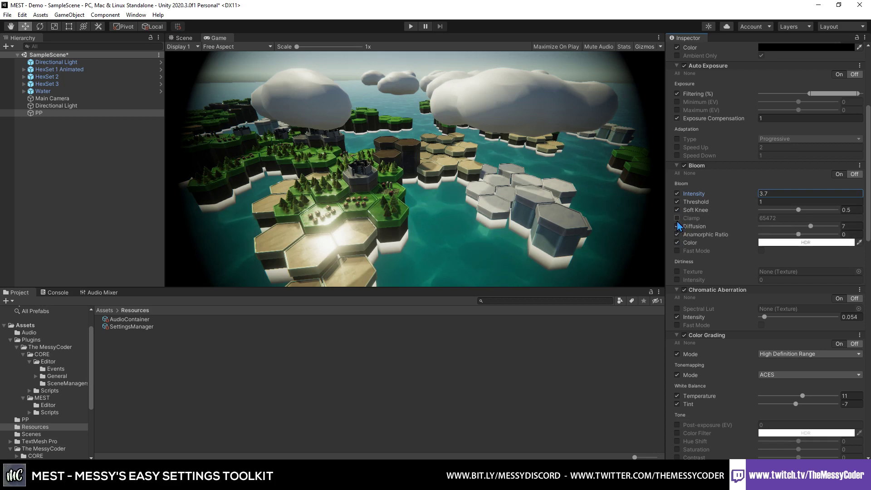
click(677, 251)
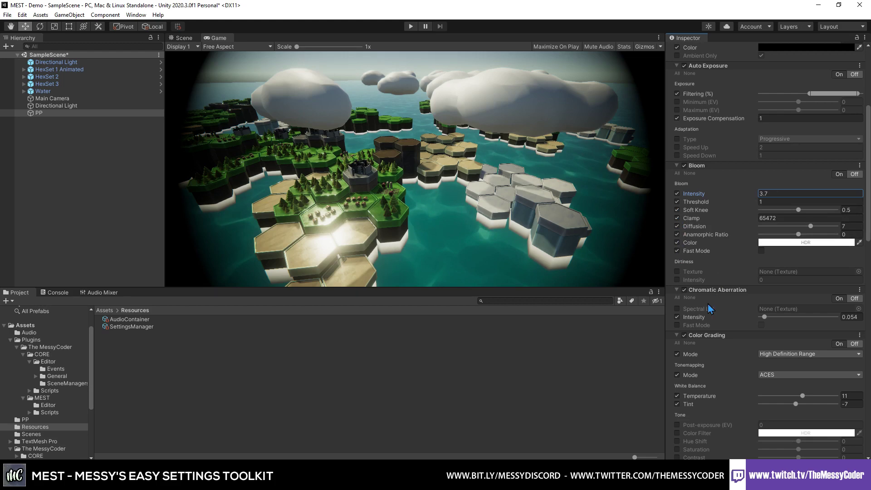
Step: Toggle Color Grading and Bloom off and back on to compare the look
click(685, 336)
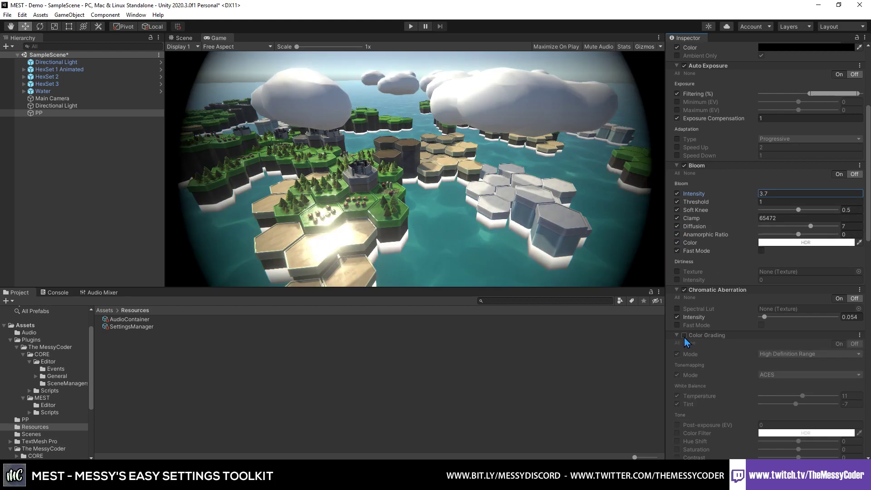
click(685, 336)
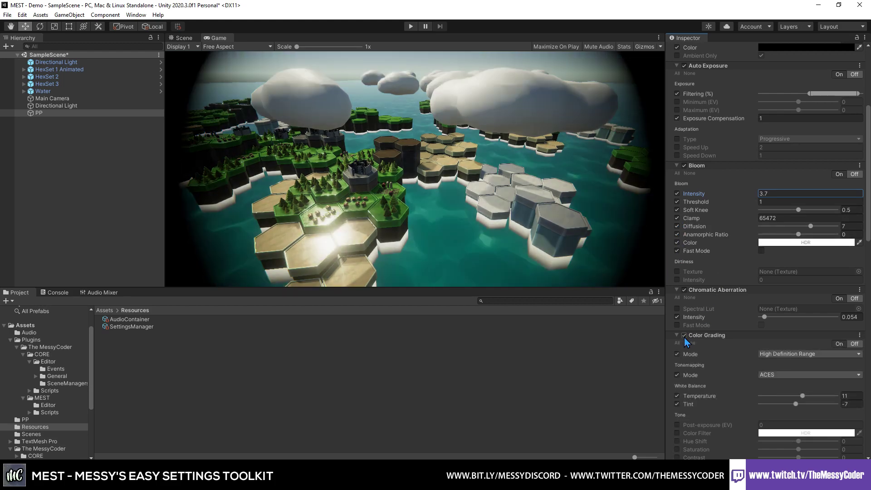
click(685, 166)
click(685, 166)
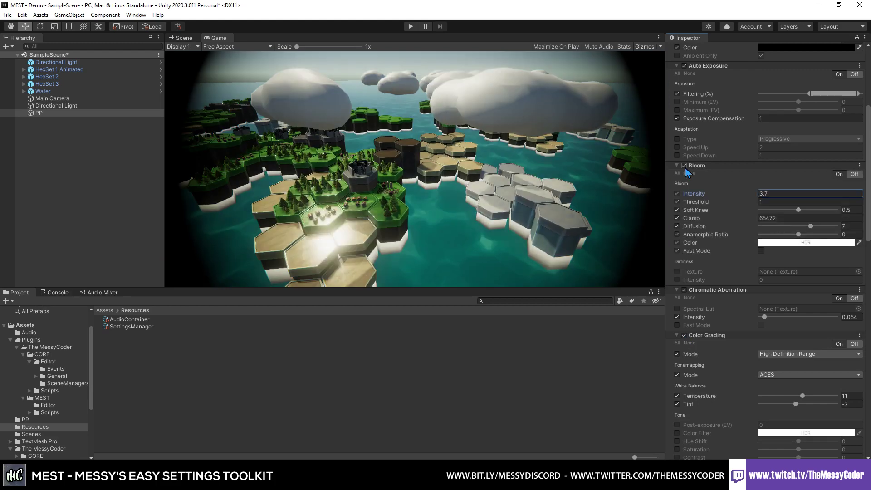
click(685, 166)
click(685, 166)
Step: Inspect the PP object and Main Camera, then reselect the SettingsManager asset
scroll(705, 249, up, 5)
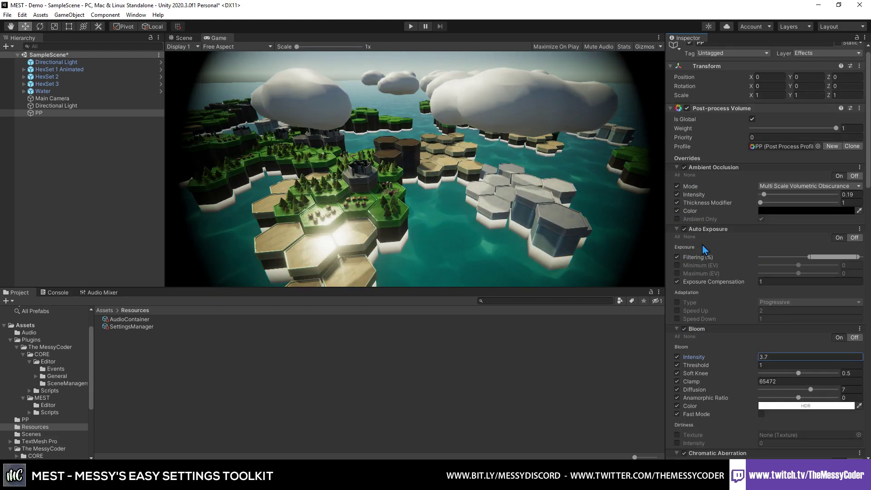
click(54, 114)
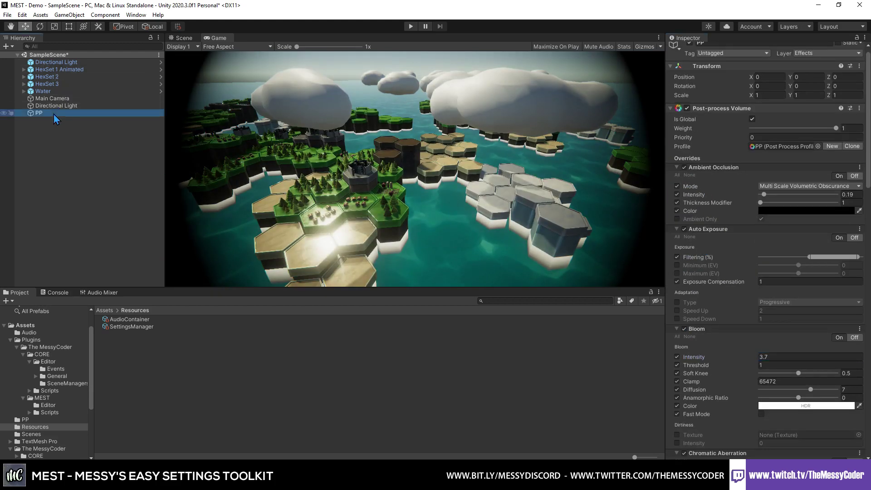
click(56, 99)
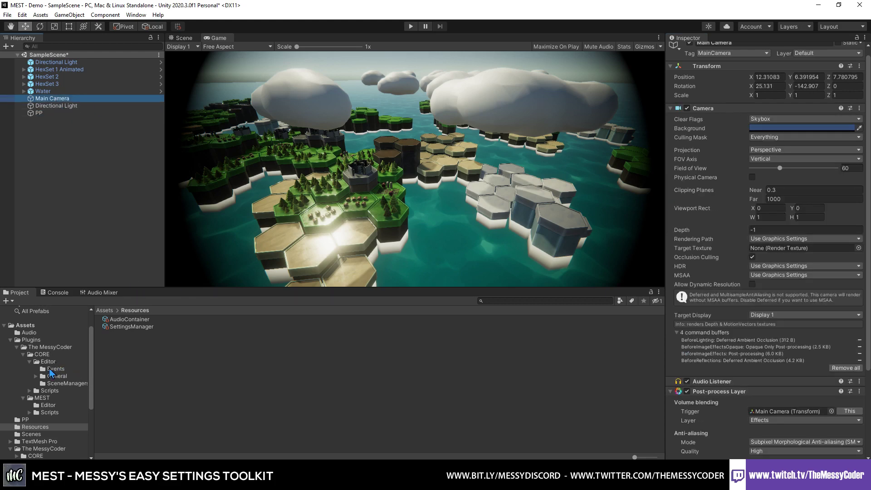
click(128, 327)
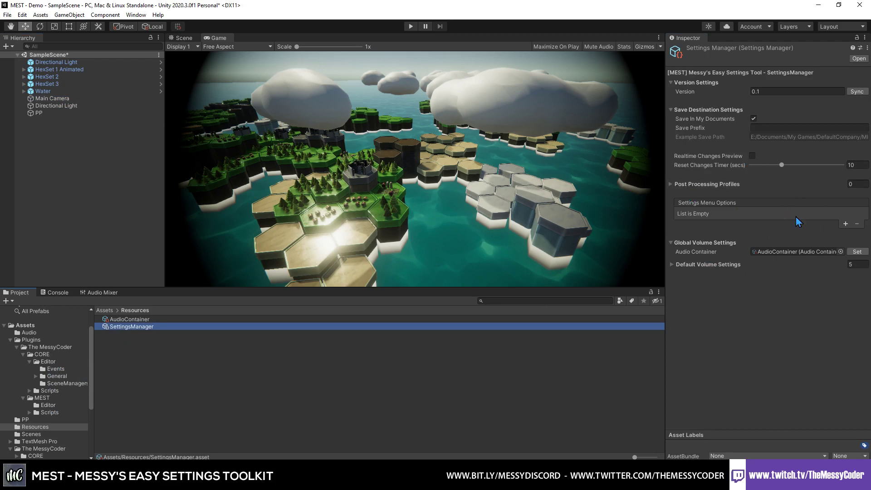
Step: Add a first Settings Menu Option and expand its [Custom] None element
click(846, 225)
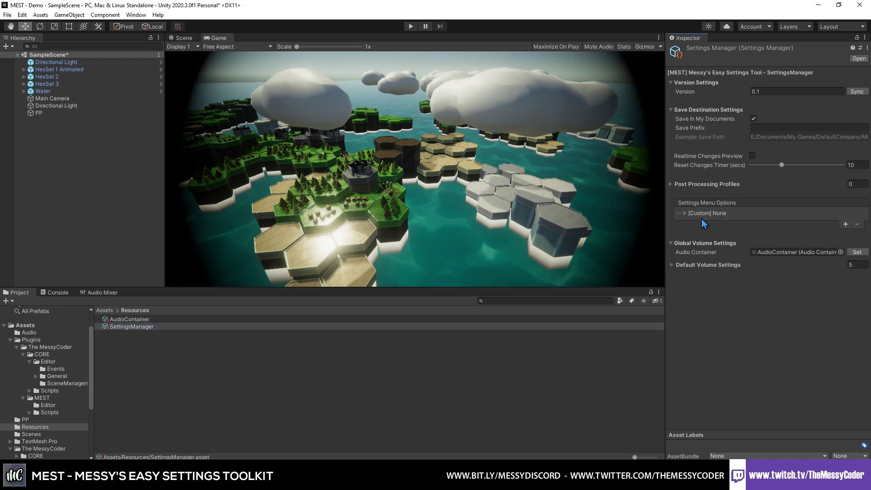
click(684, 214)
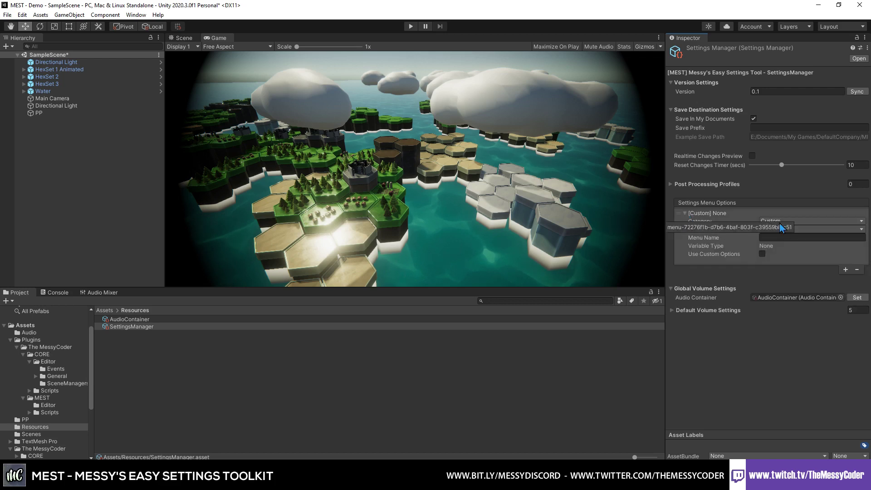